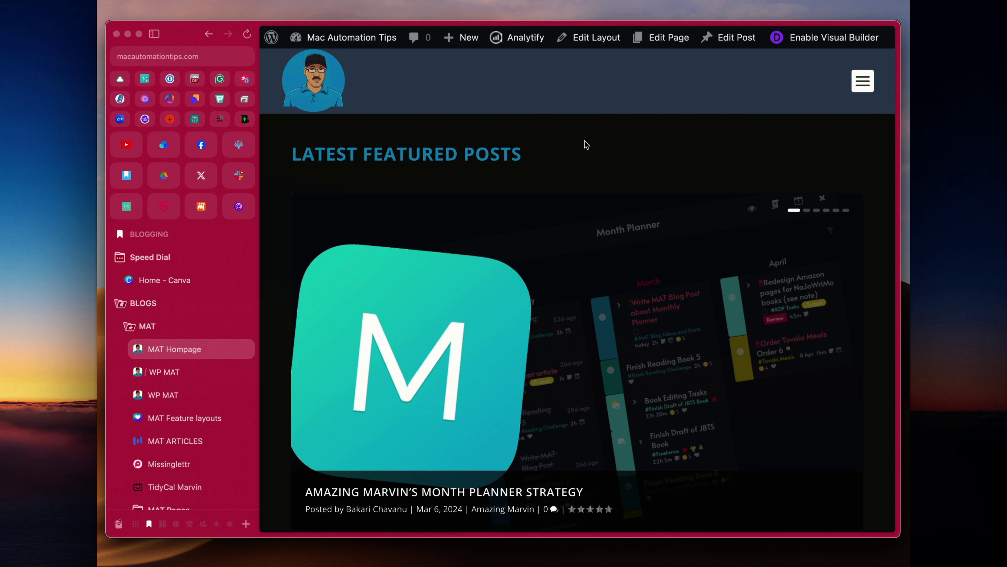
- Use the Arc Spaces palette to jump to Default Space, return to BLOGGING, and reopen the palette
key("ctrl+alt+super+s")
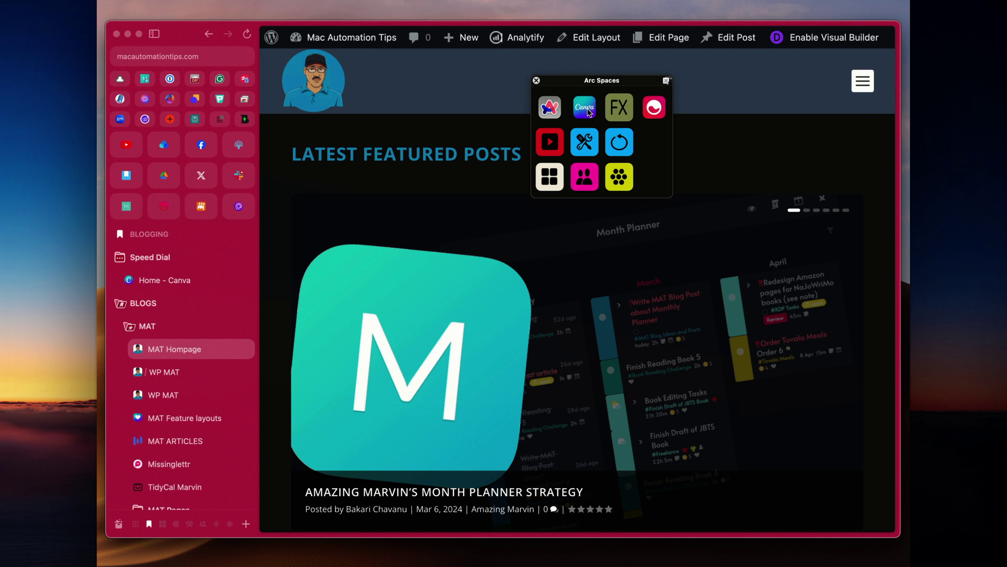
left_click(550, 109)
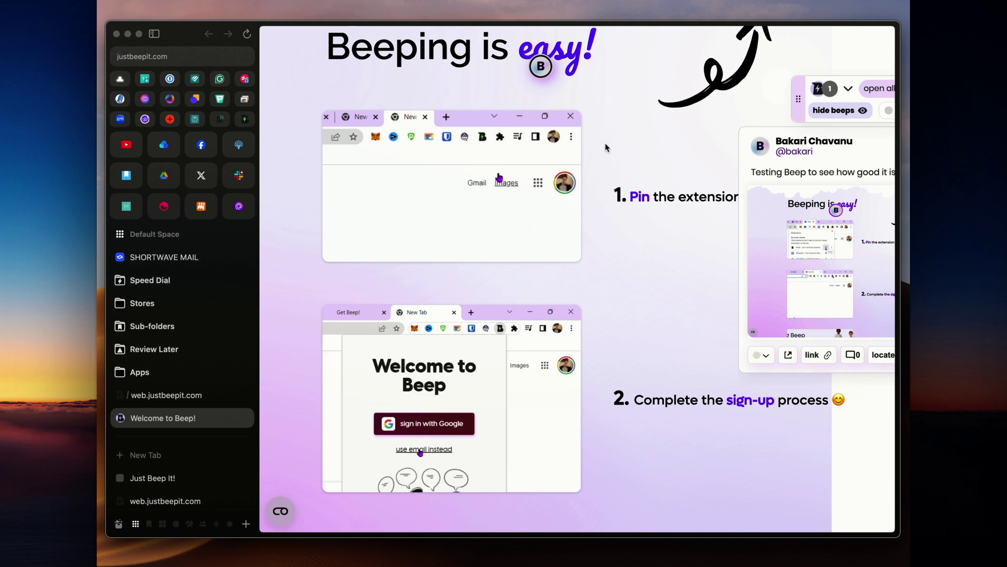
middle_click(614, 116)
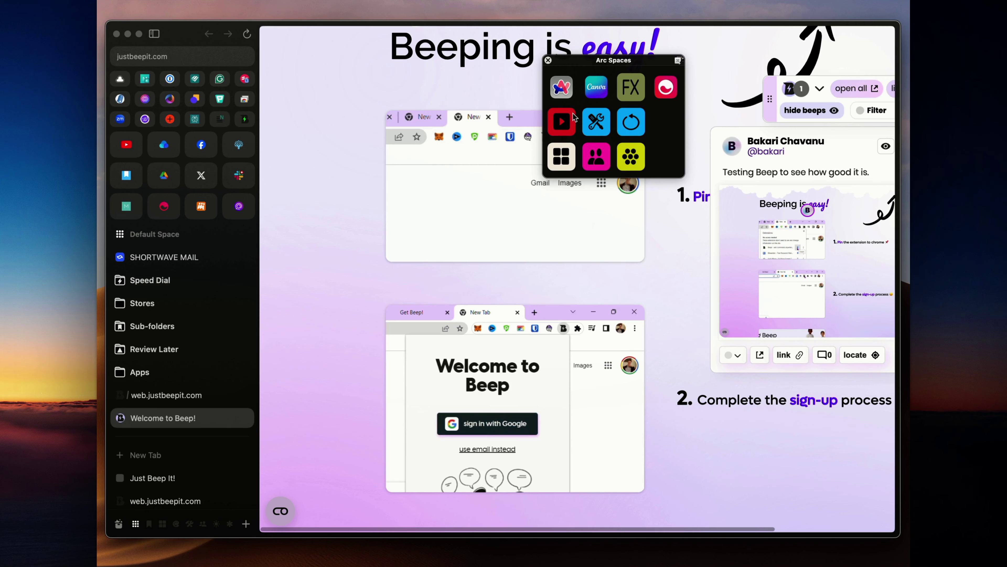
key("Escape")
key("ctrl+2")
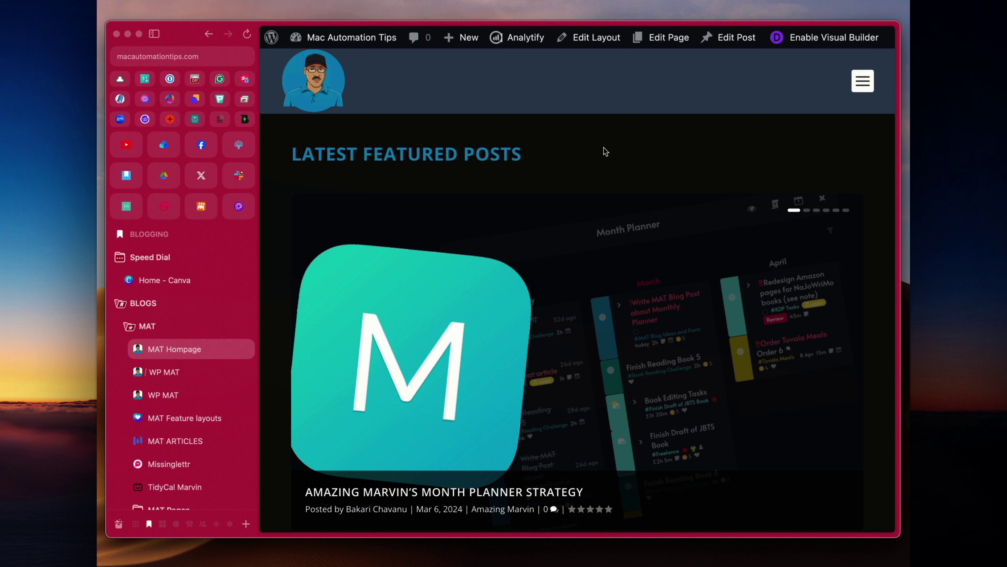
key("ctrl+alt+super+a")
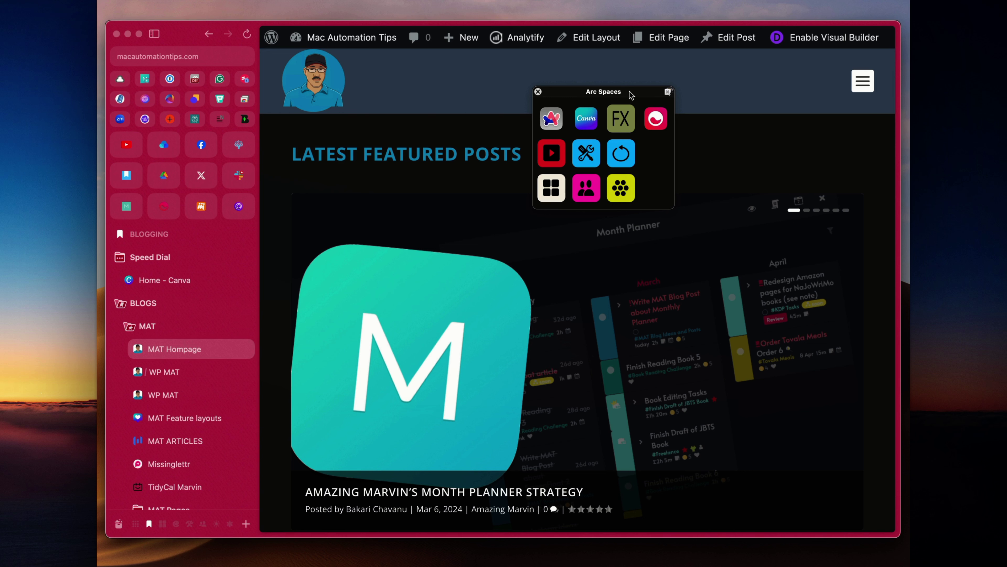
- Dismiss the palette and quit Arc's window, leaving the Keyboard Maestro editor shifted slightly left
left_click(538, 92)
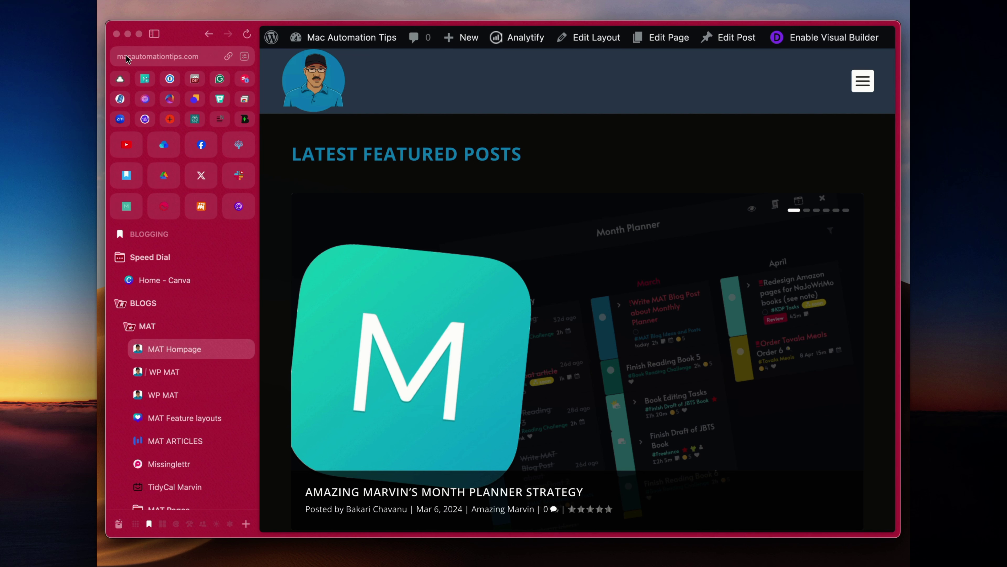
key("super+Tab")
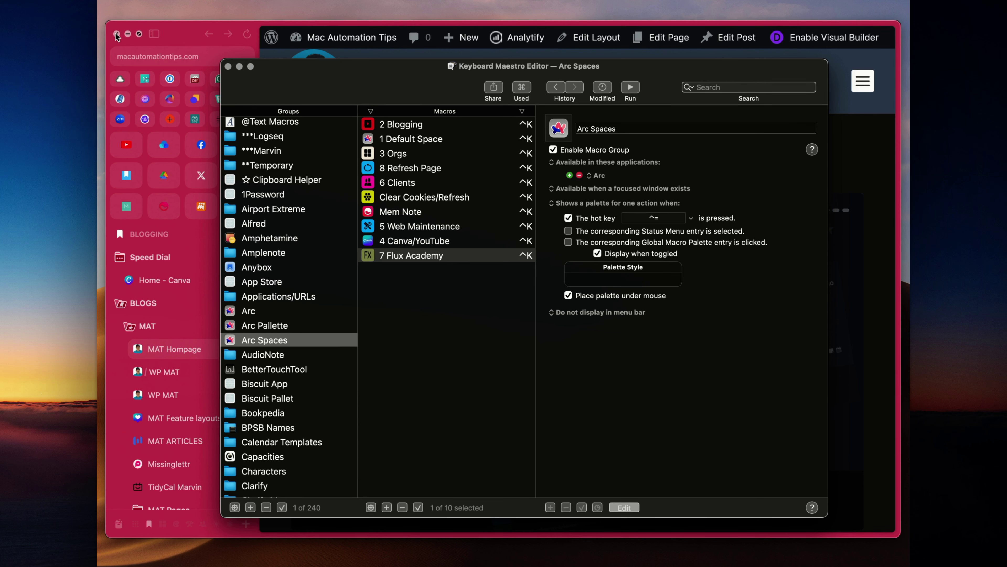
left_click(189, 33)
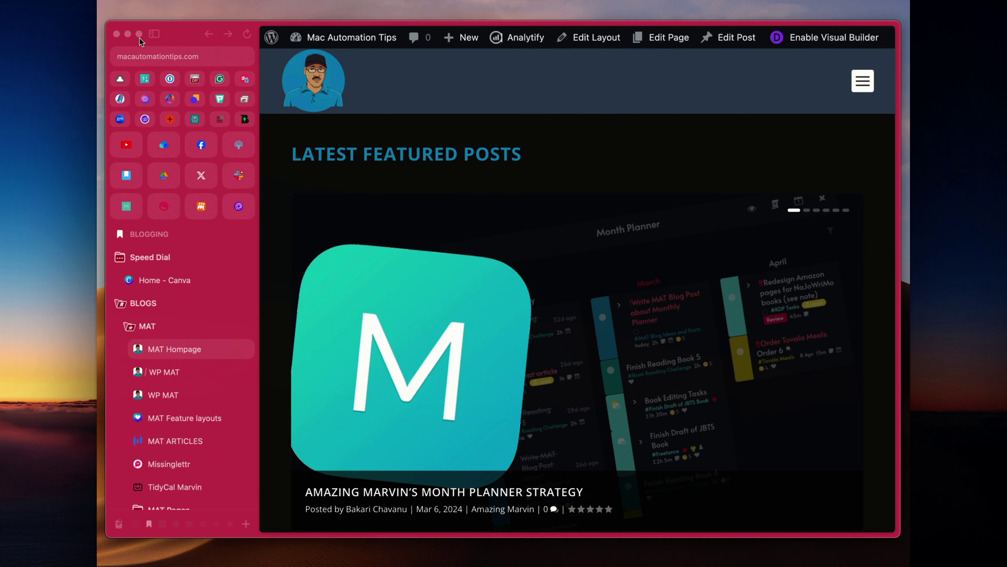
left_click(116, 33)
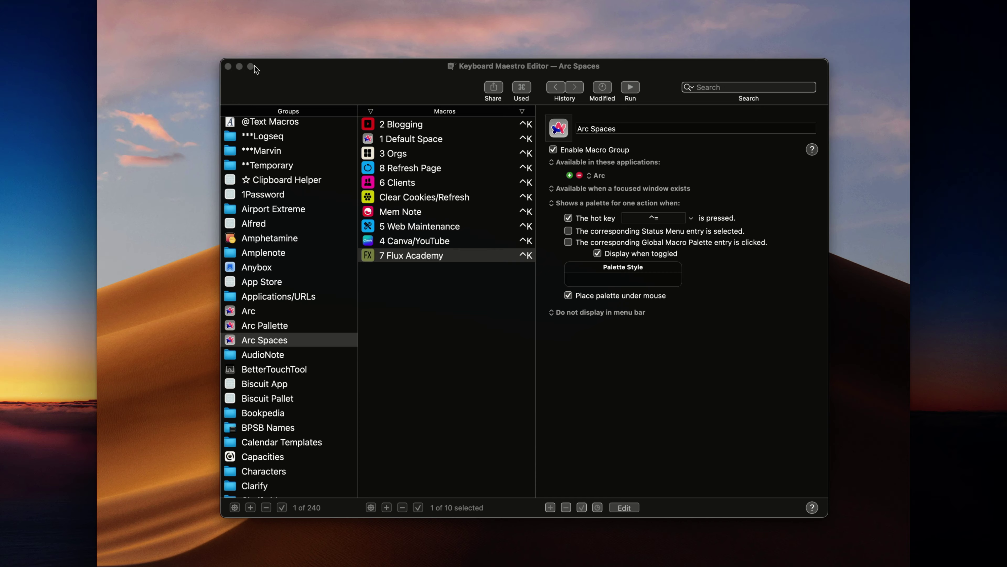
left_click_drag(381, 88, 374, 89)
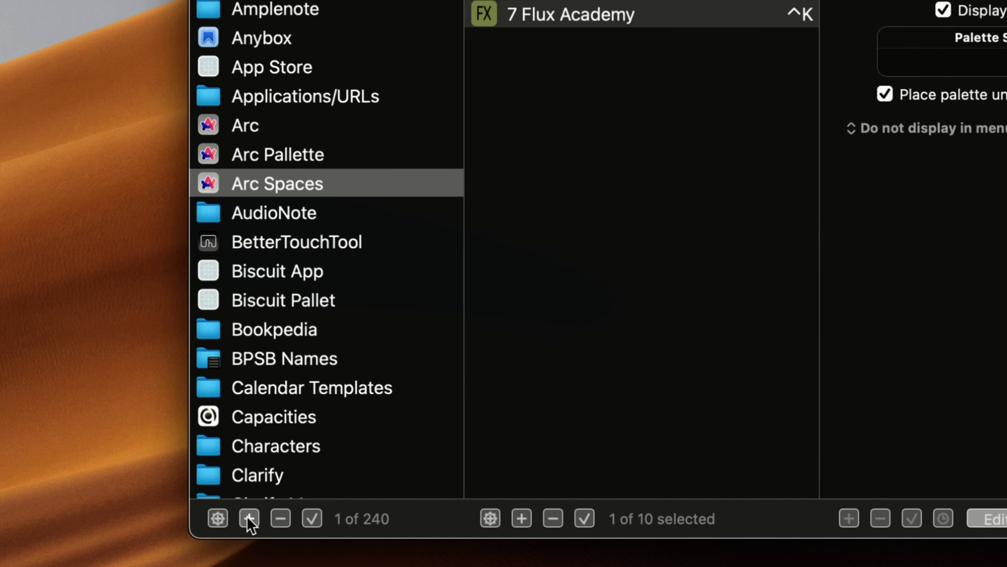
- Add a new macro group and name it 'Arc Spaces'
left_click(249, 518)
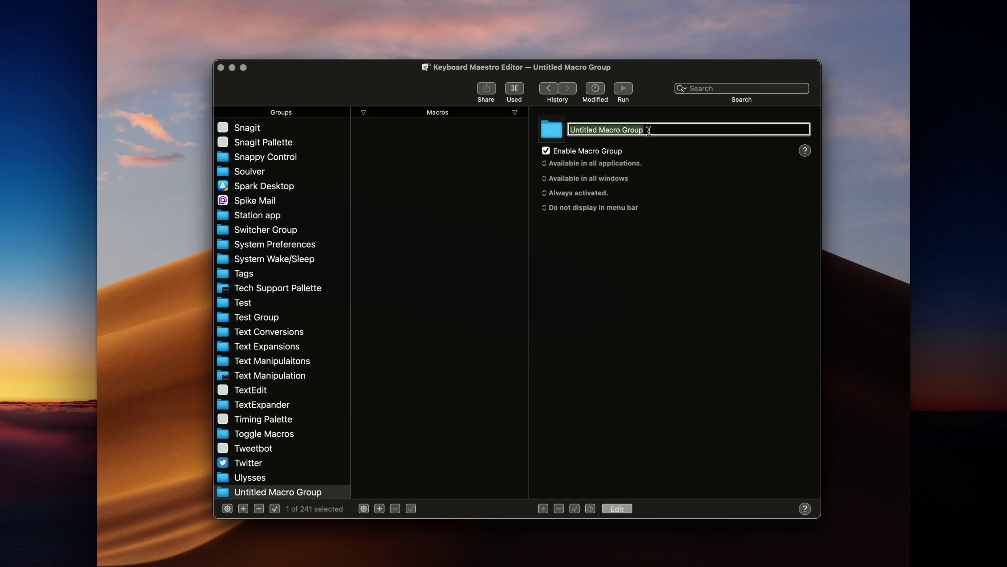
type("Ar")
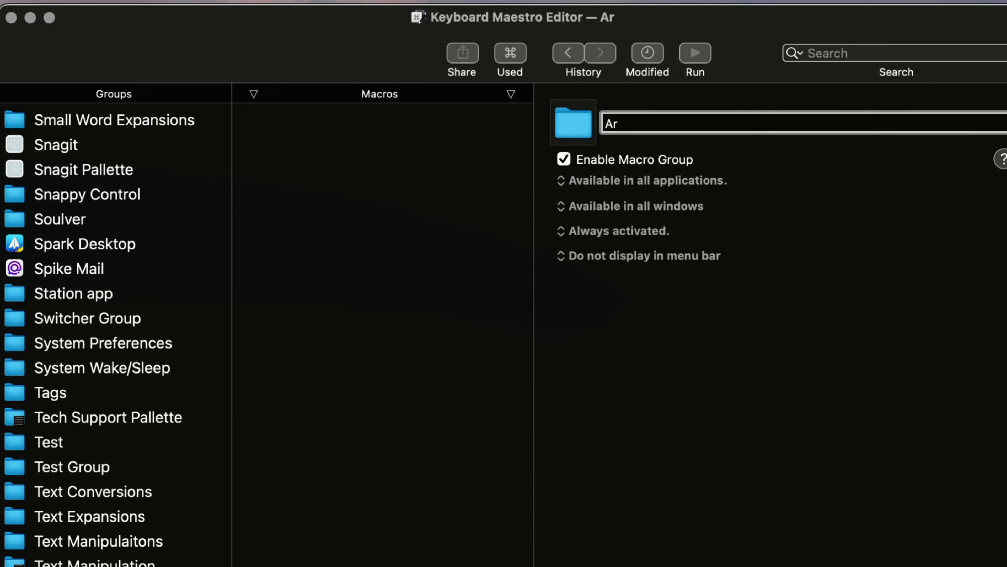
type("c Spaces")
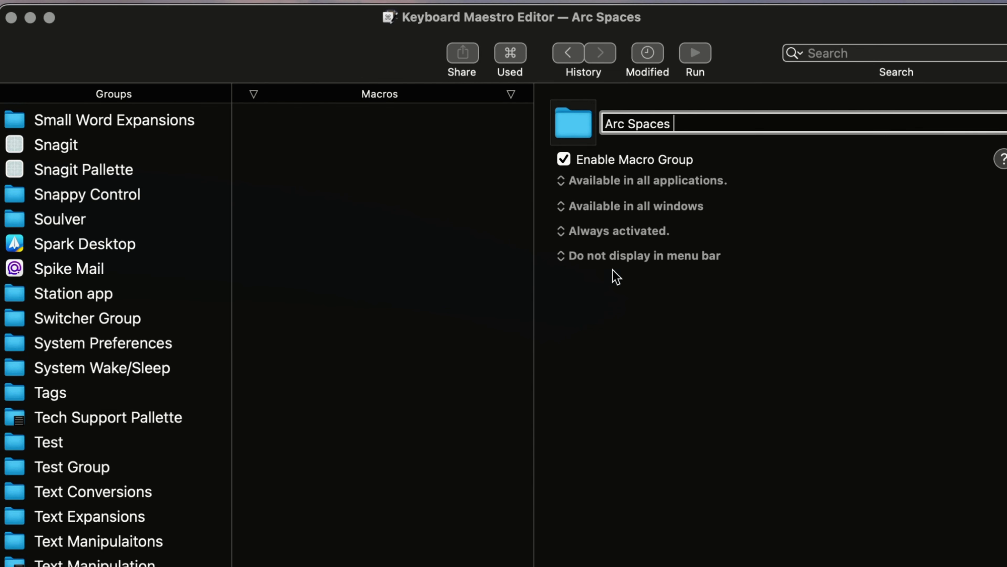
scroll(171, 443, "up", 5)
scroll(171, 444, "up", 20)
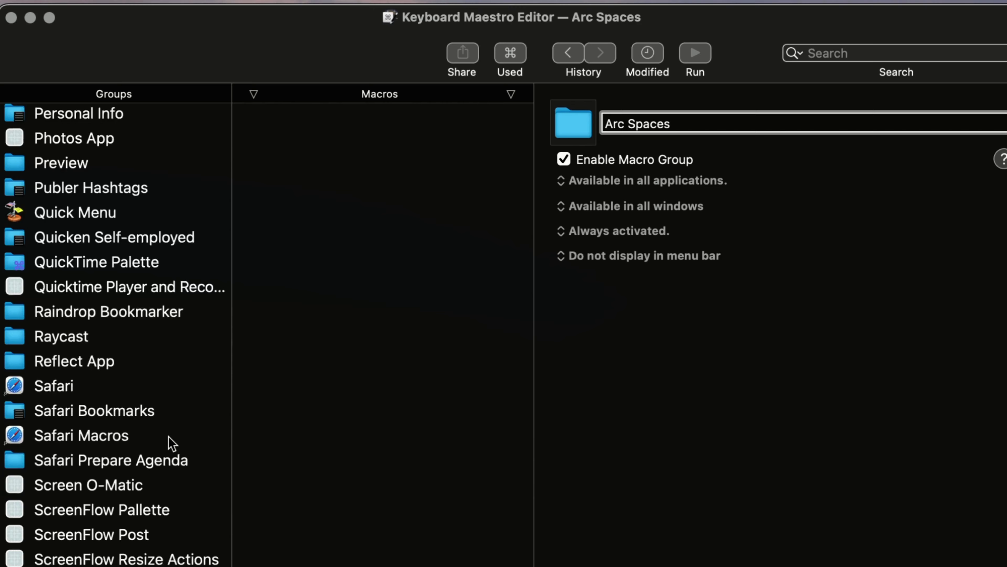
scroll(166, 396, "up", 20)
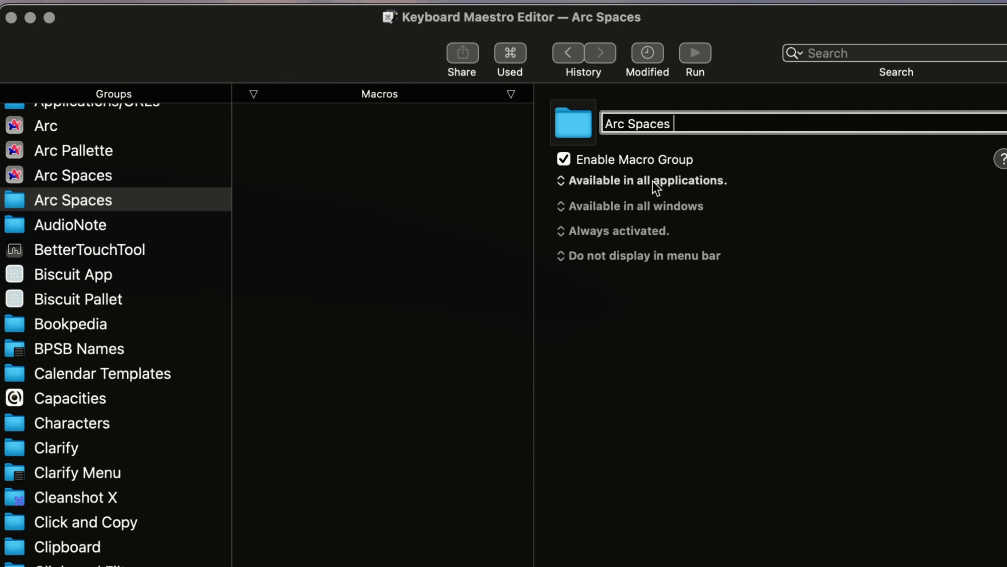
- Limit the Arc Spaces group to the Arc application, keeping it available in all windows
left_click(656, 188)
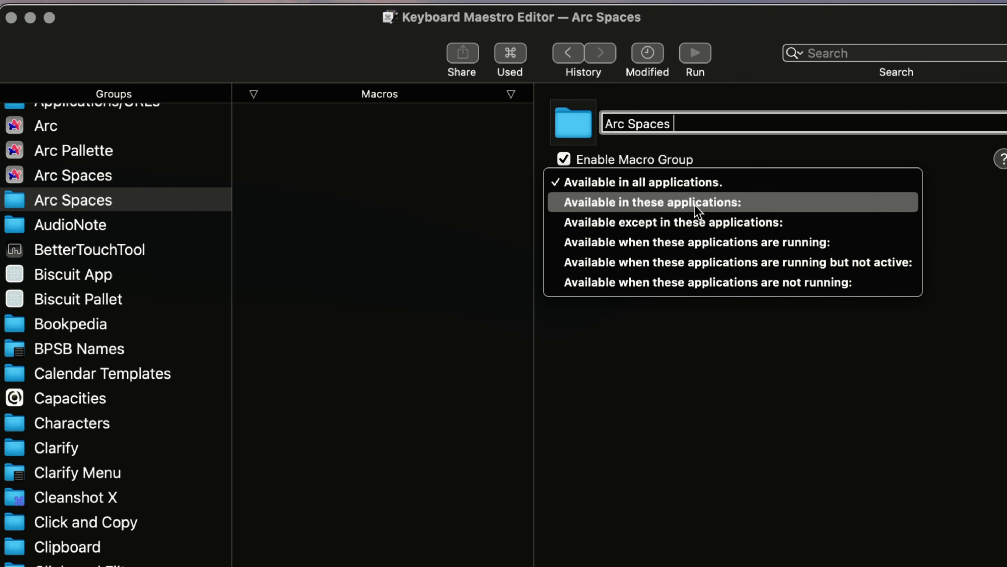
left_click(720, 209)
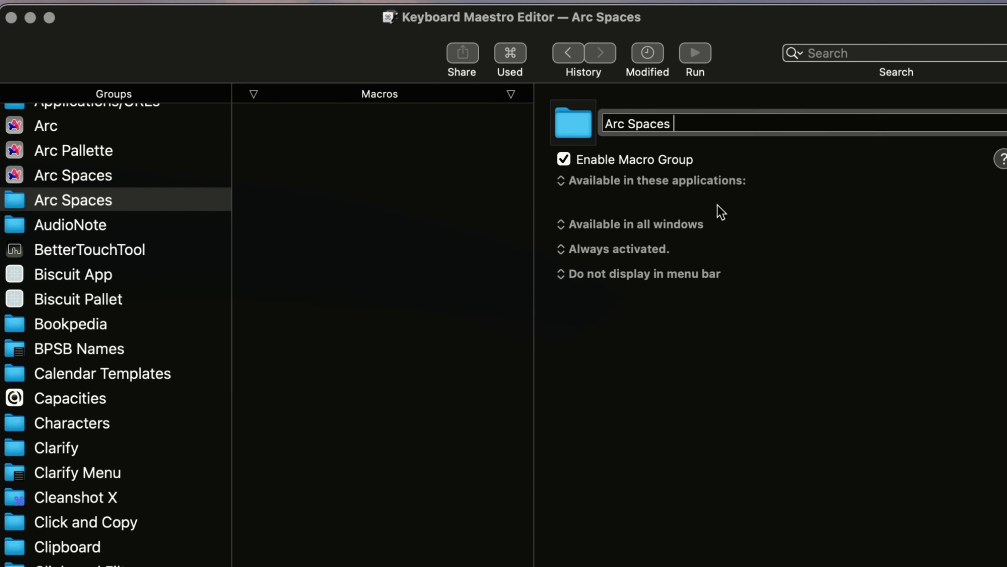
left_click(592, 203)
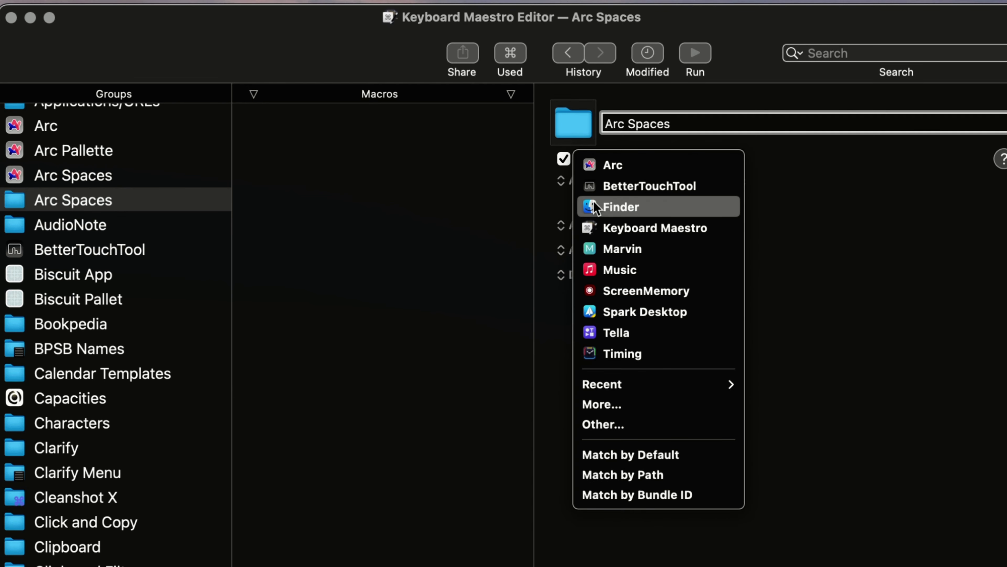
left_click(599, 171)
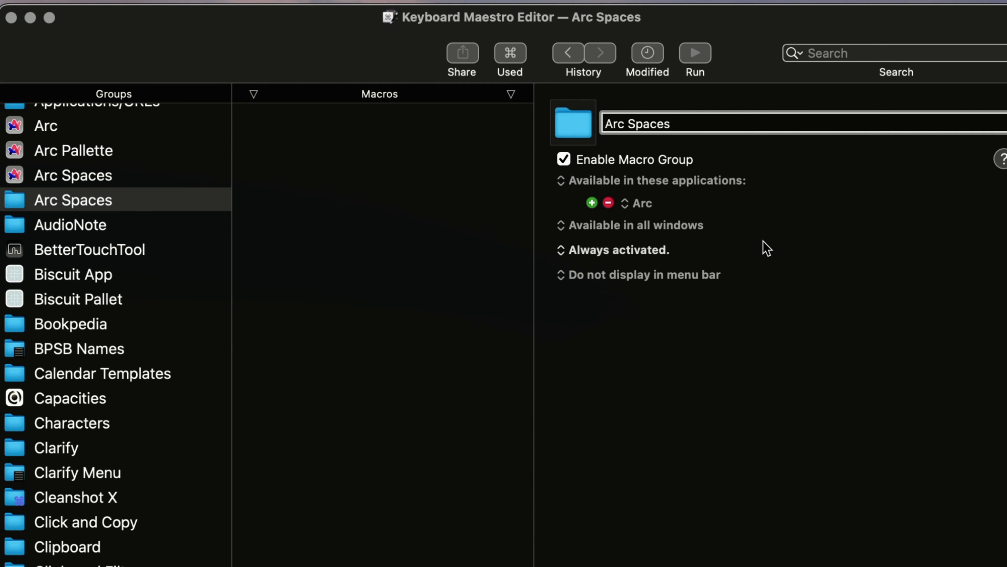
left_click(668, 230)
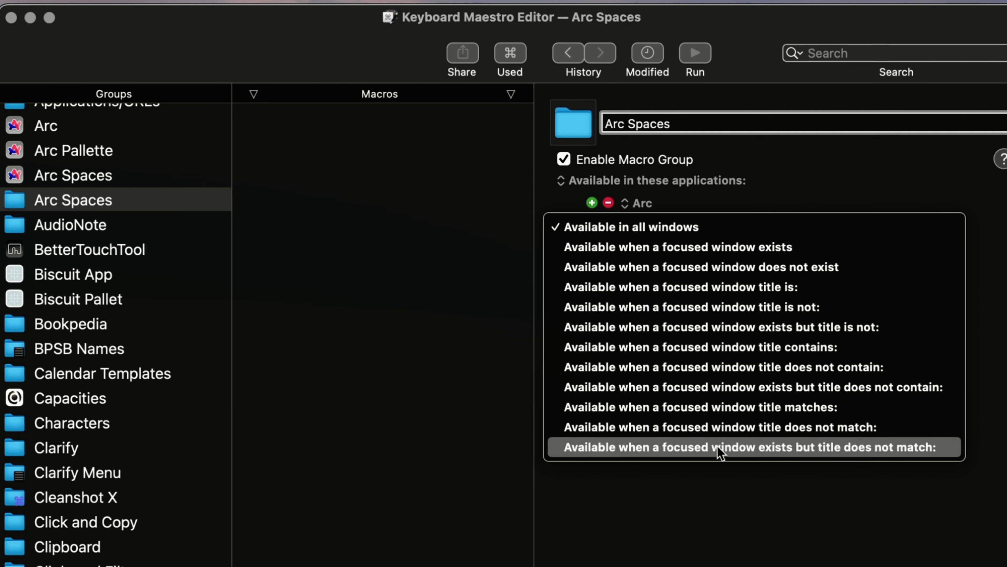
left_click(724, 513)
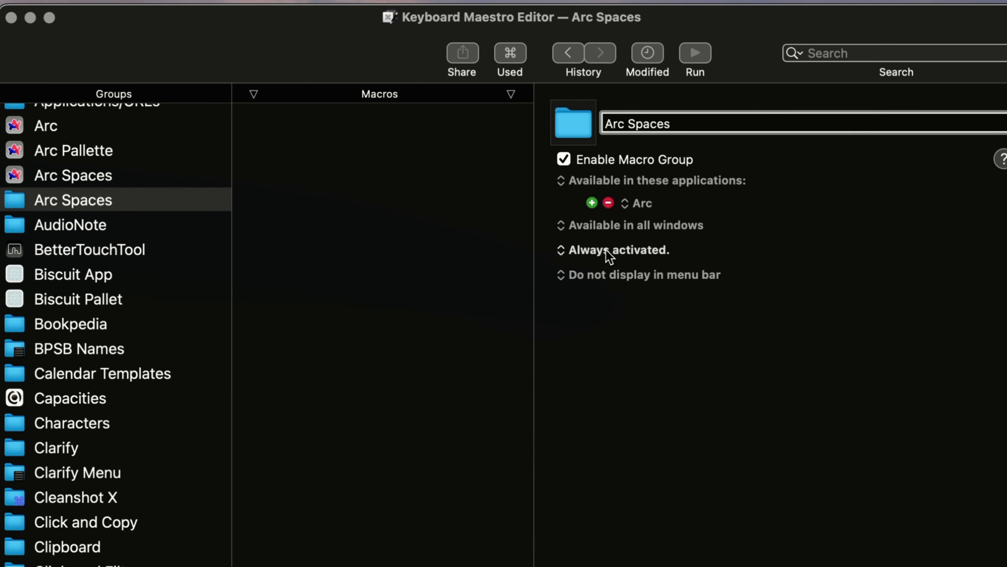
- Set the group to show a palette for one action on the ⌃⌥8 hot key
left_click(614, 254)
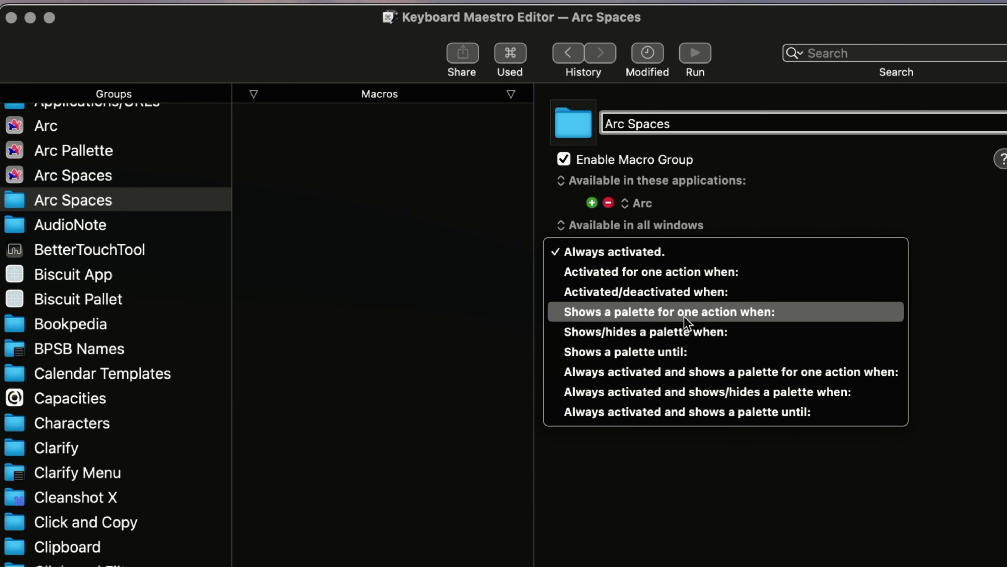
left_click(725, 309)
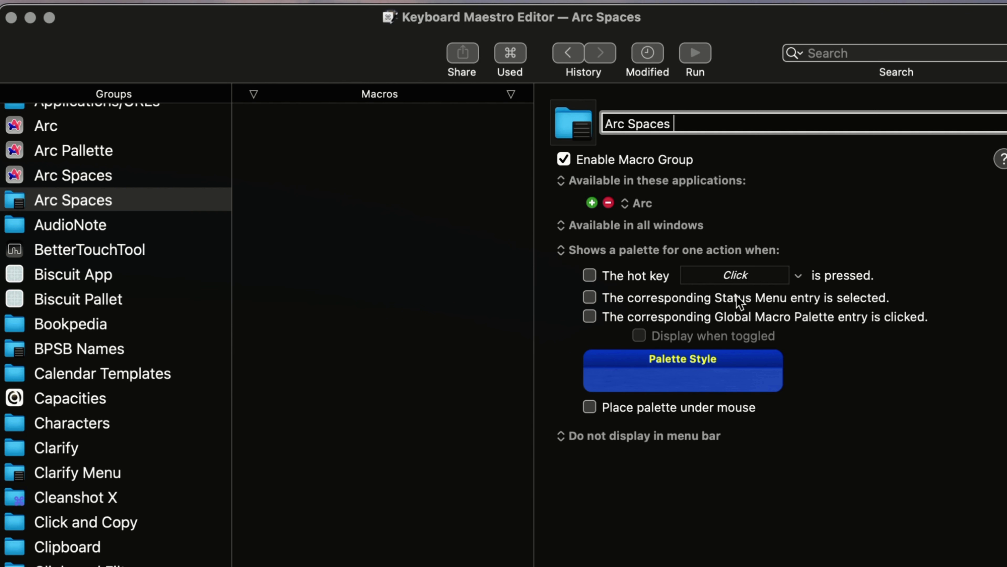
left_click(736, 275)
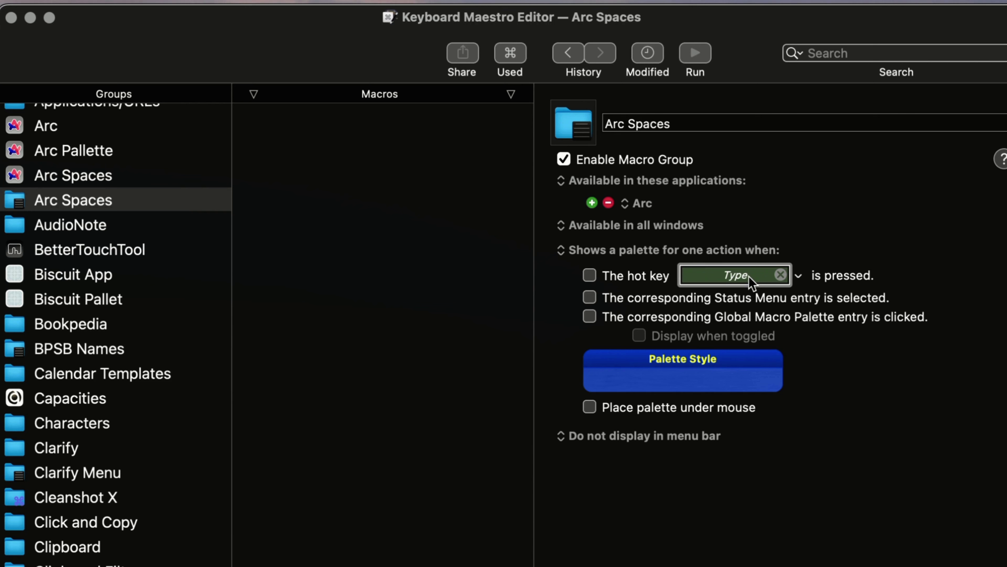
key("ctrl+alt+8")
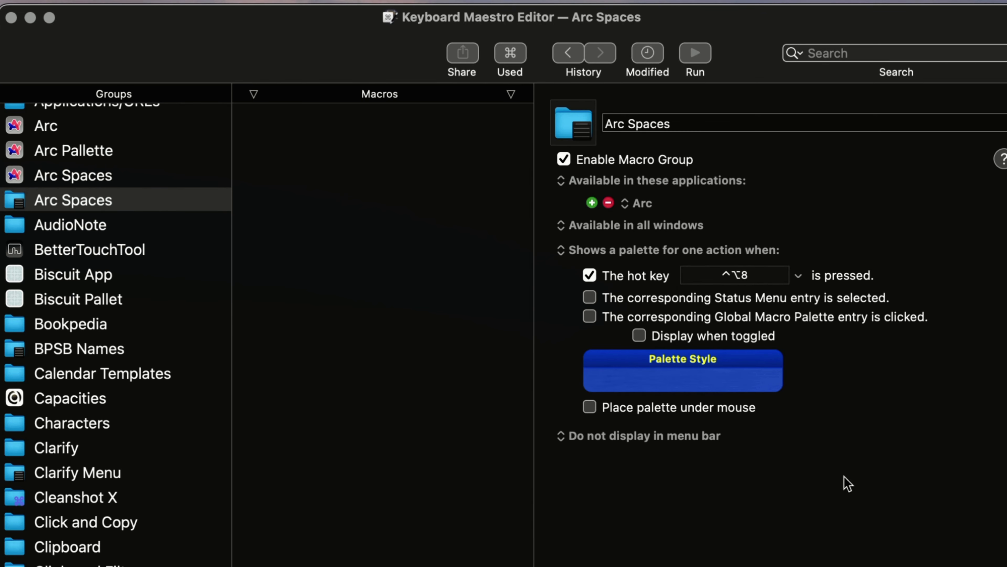
- In the palette Theme Editor, keep macro names shown with icons and turn off Shrink
left_click(717, 382)
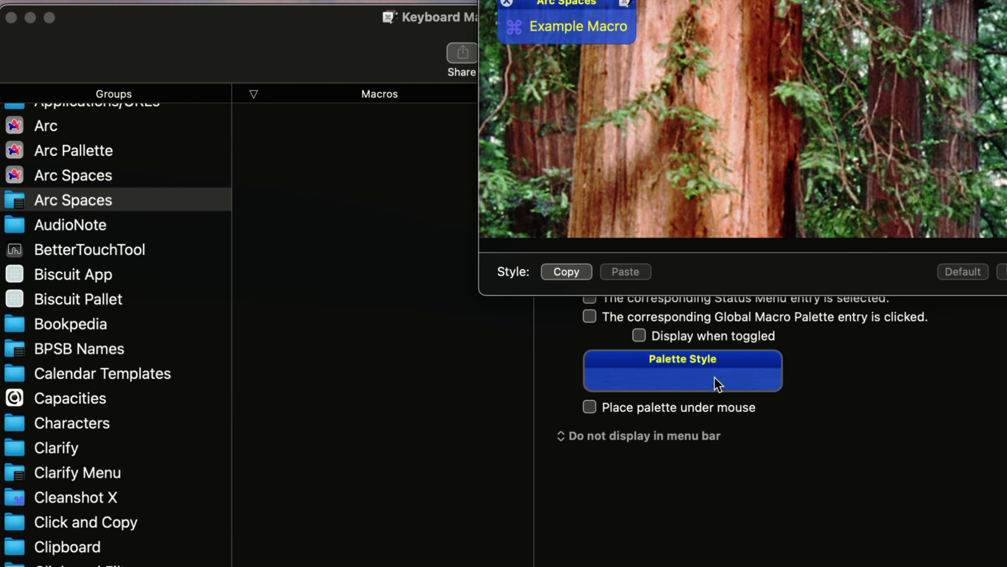
left_click_drag(942, 0, 990, 209)
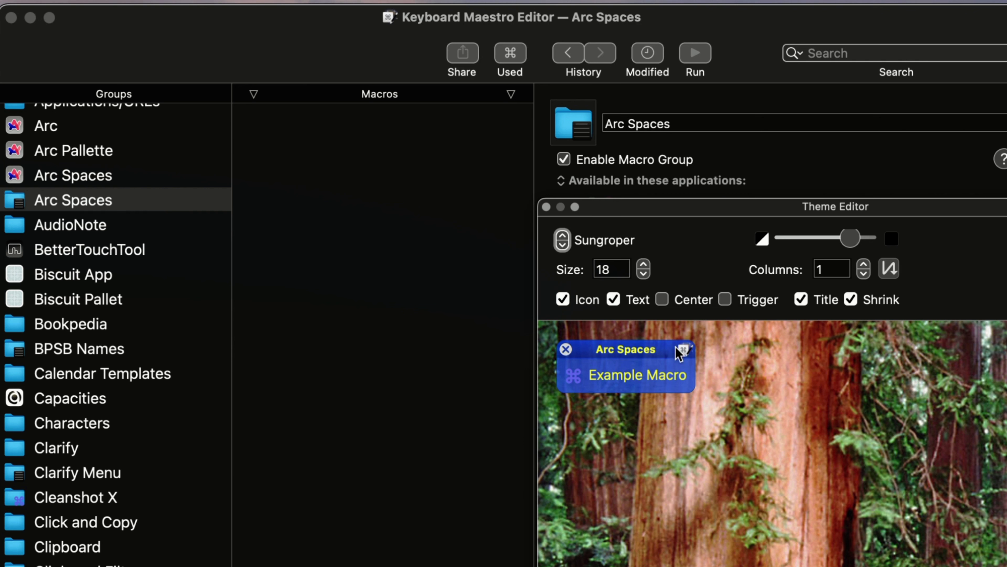
left_click(613, 300)
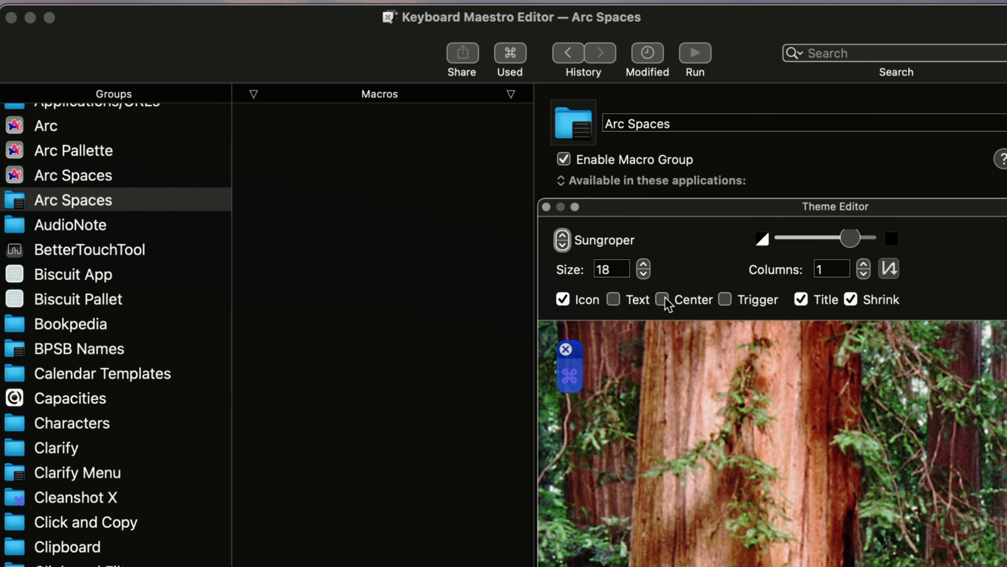
left_click(852, 299)
left_click(614, 300)
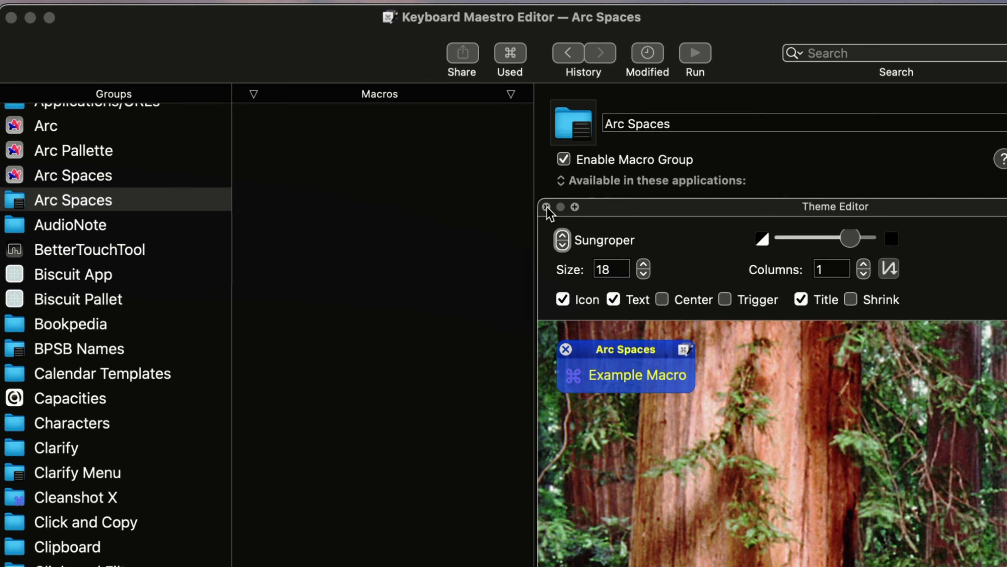
left_click_drag(660, 214, 1004, 202)
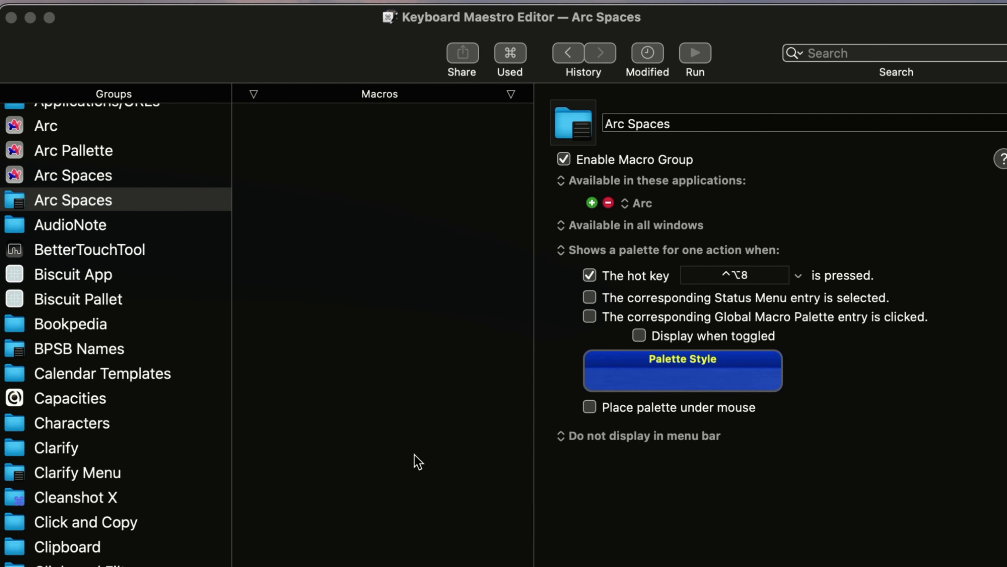
- Create a new untitled macro in Arc Spaces with a ⌘R hot key trigger
left_click(415, 469)
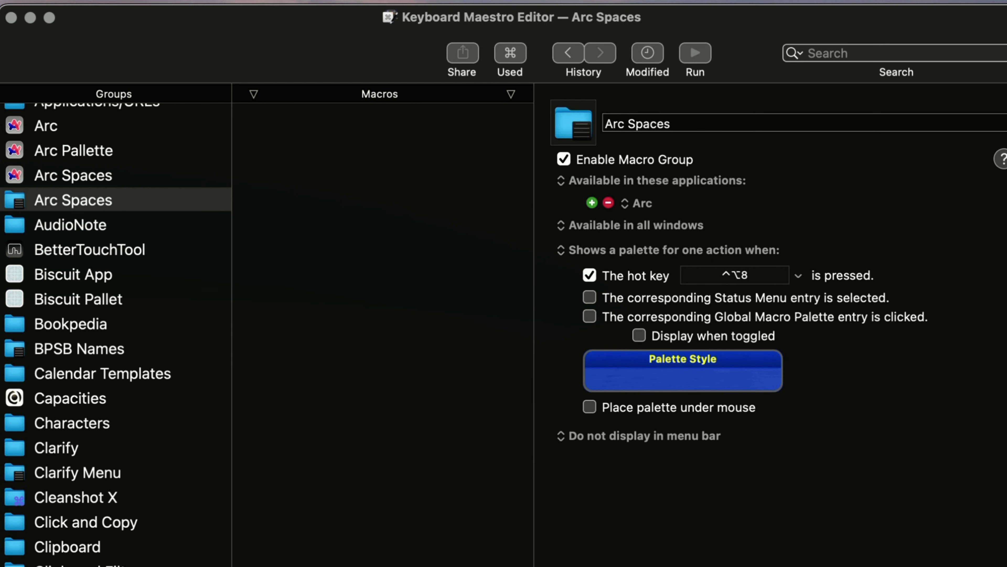
key("super+n")
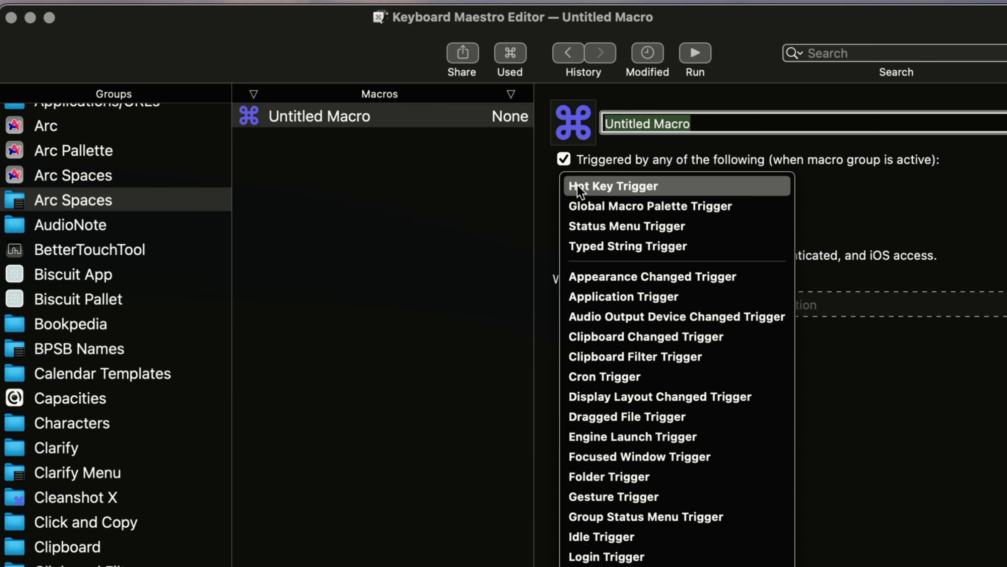
left_click(579, 185)
left_click(615, 187)
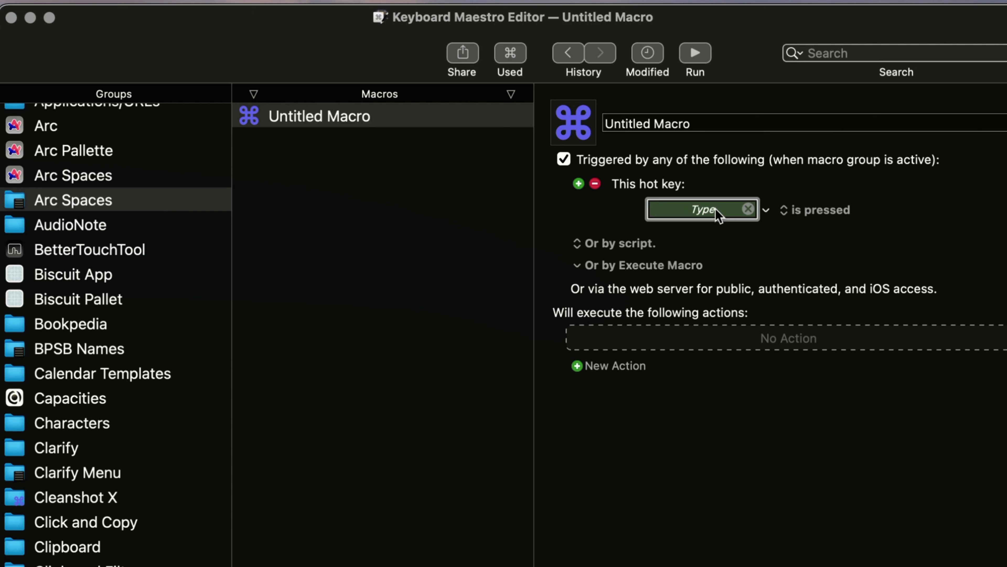
key("super+r")
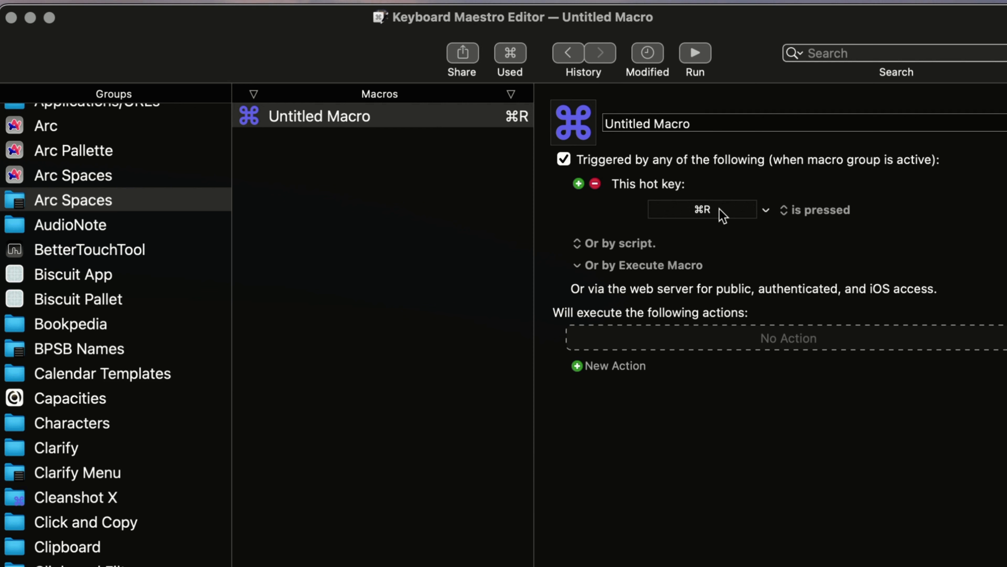
left_click(577, 365)
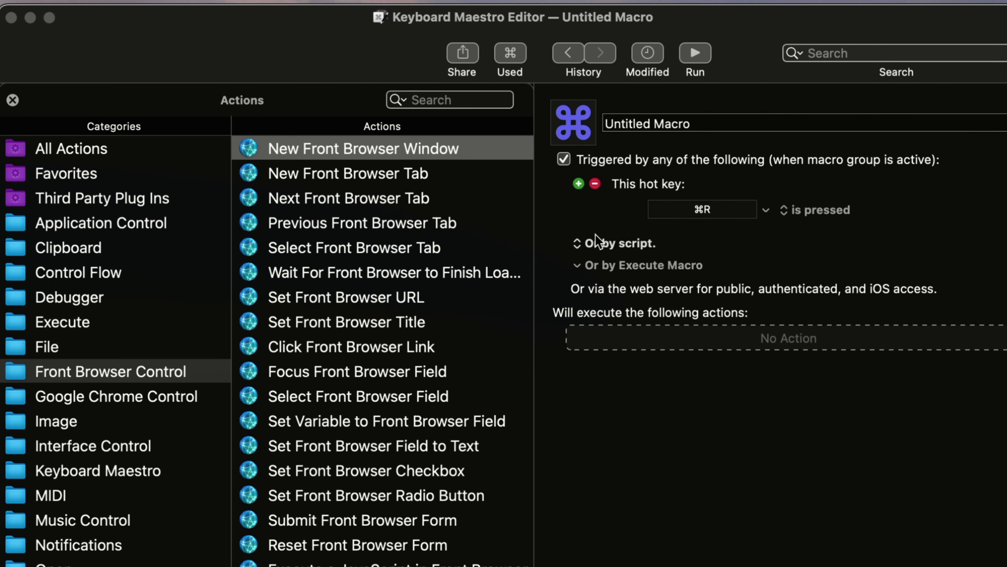
- Remove the ⌘R hot key trigger and add a Type Keystroke action that sends ⌘R
left_click(716, 216)
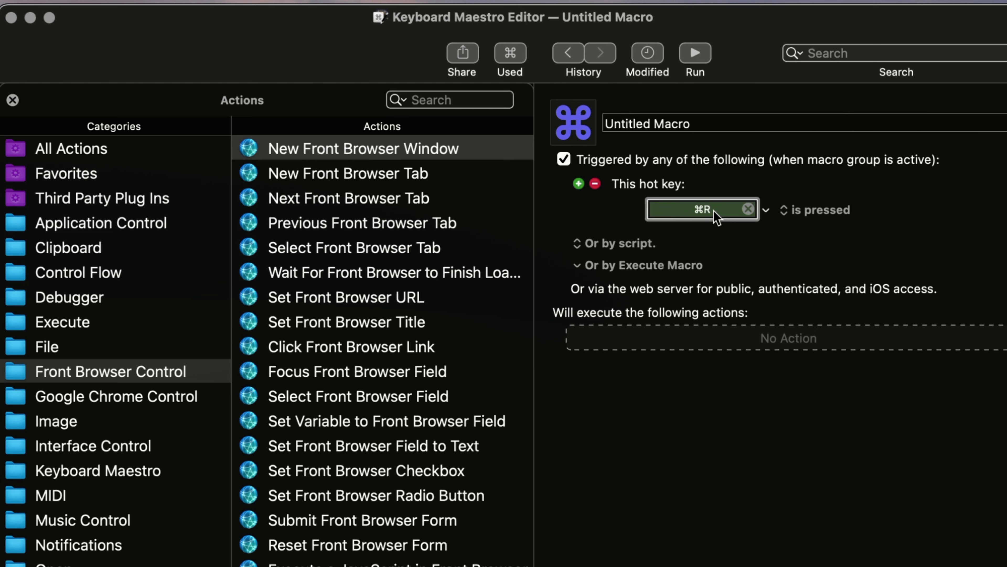
left_click(595, 184)
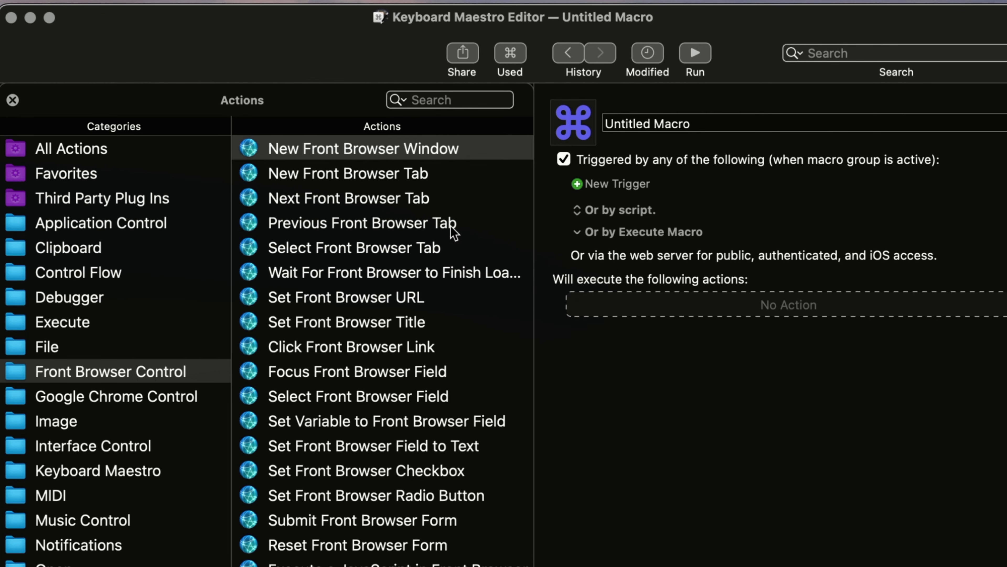
left_click(117, 176)
left_click_drag(380, 404, 773, 300)
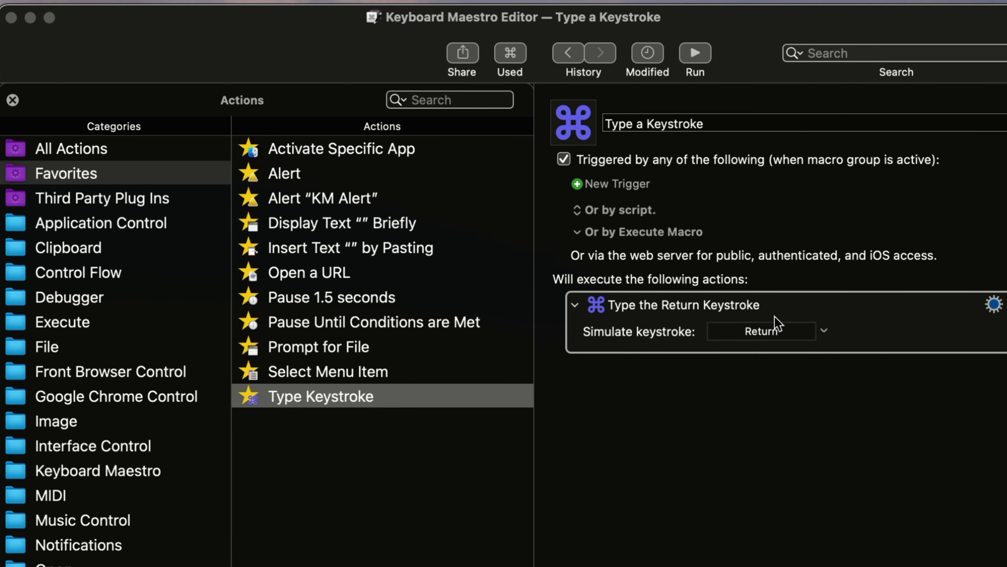
left_click(776, 336)
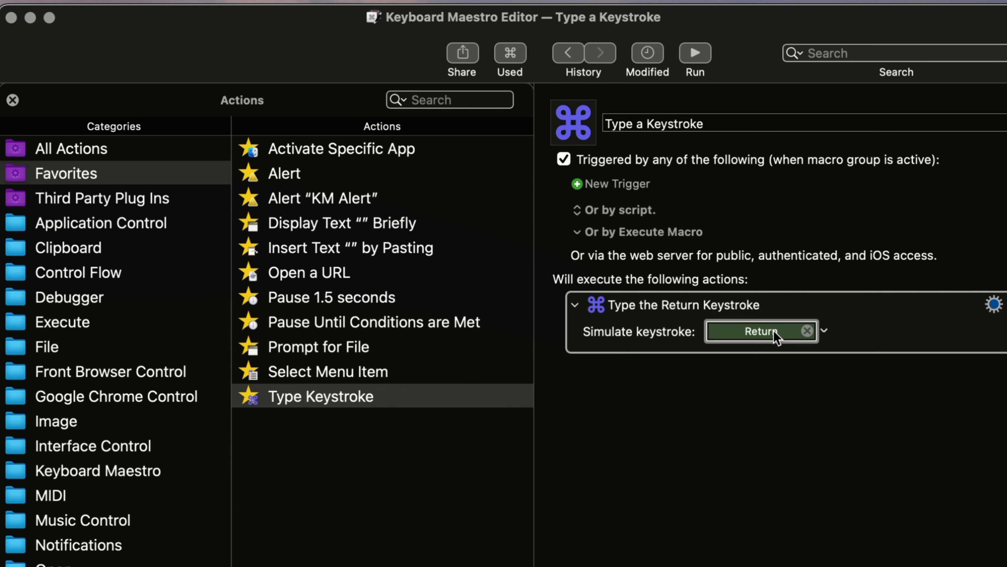
key("super+r")
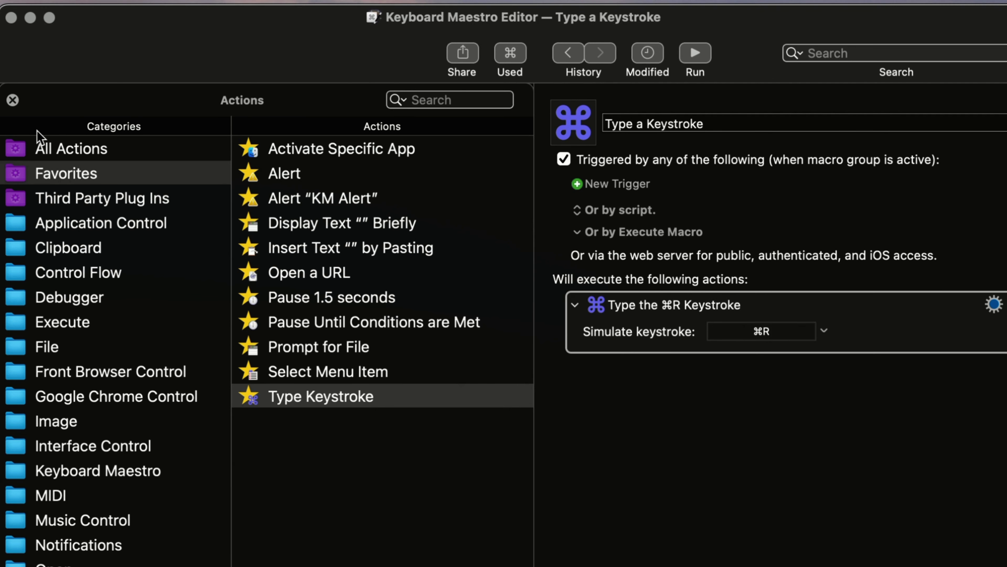
- Rename the ⌘R keystroke macro to 'Refresh Page'
left_click(13, 99)
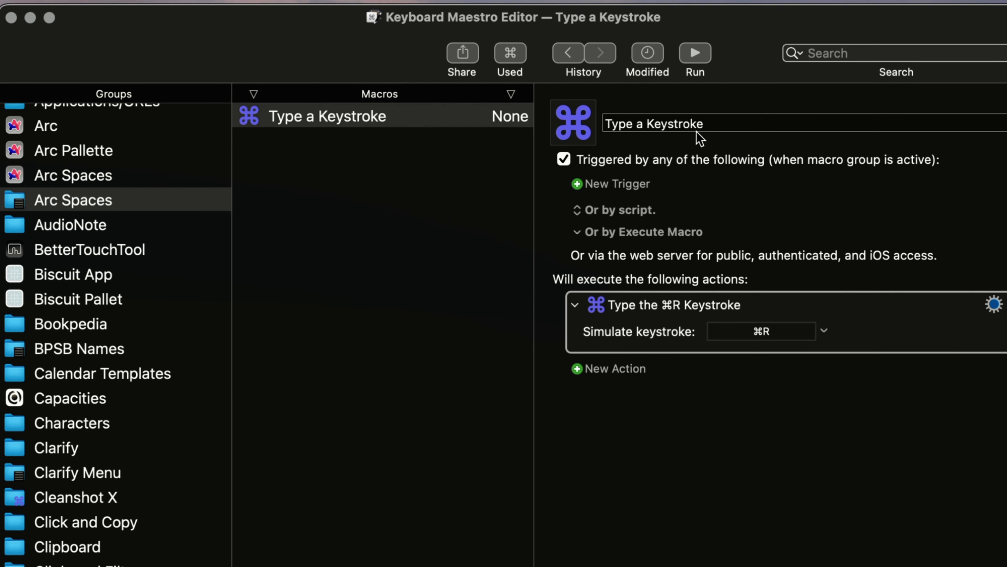
left_click_drag(715, 124, 594, 122)
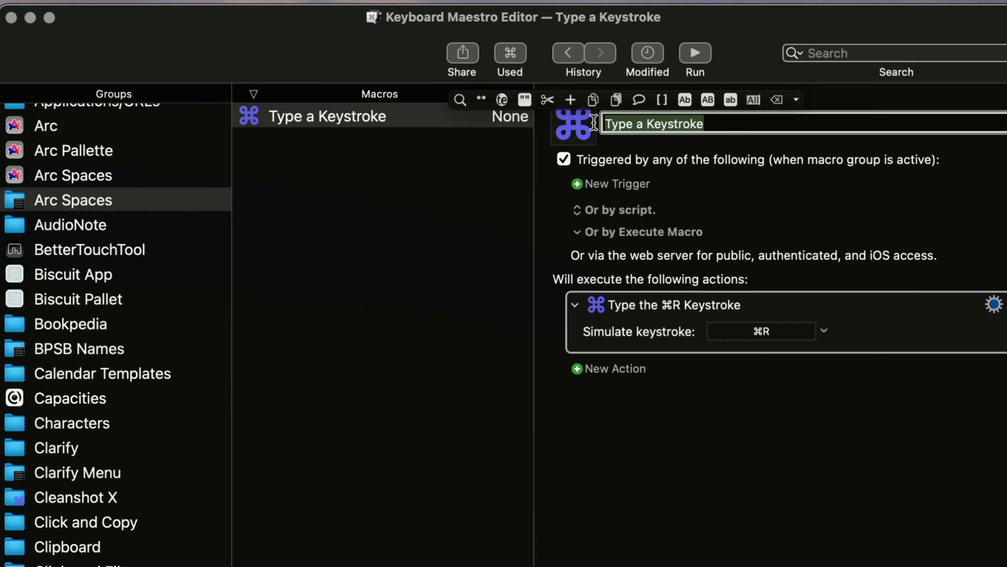
type("Ref")
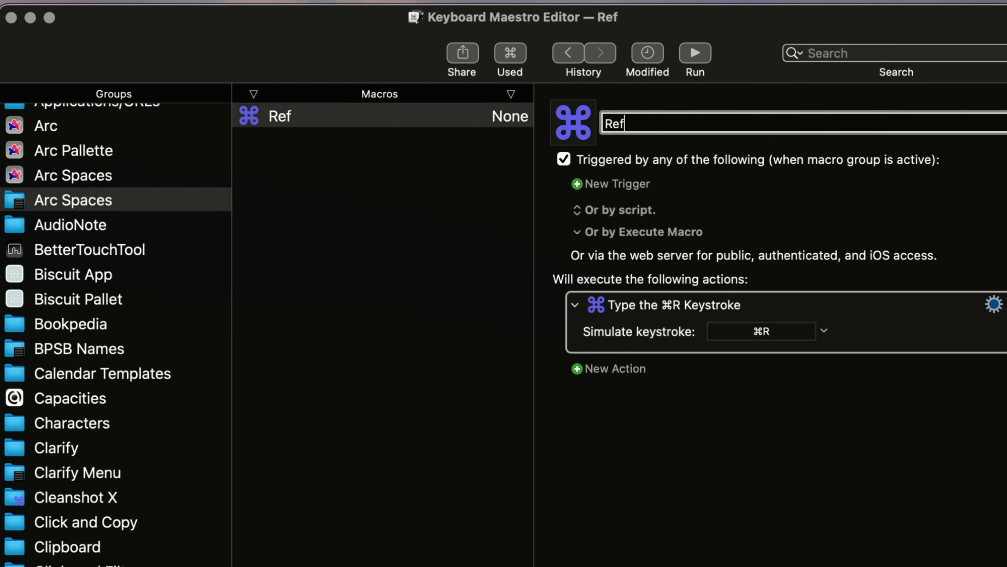
type("resjh")
key("BackSpace")
key("BackSpace")
type("h")
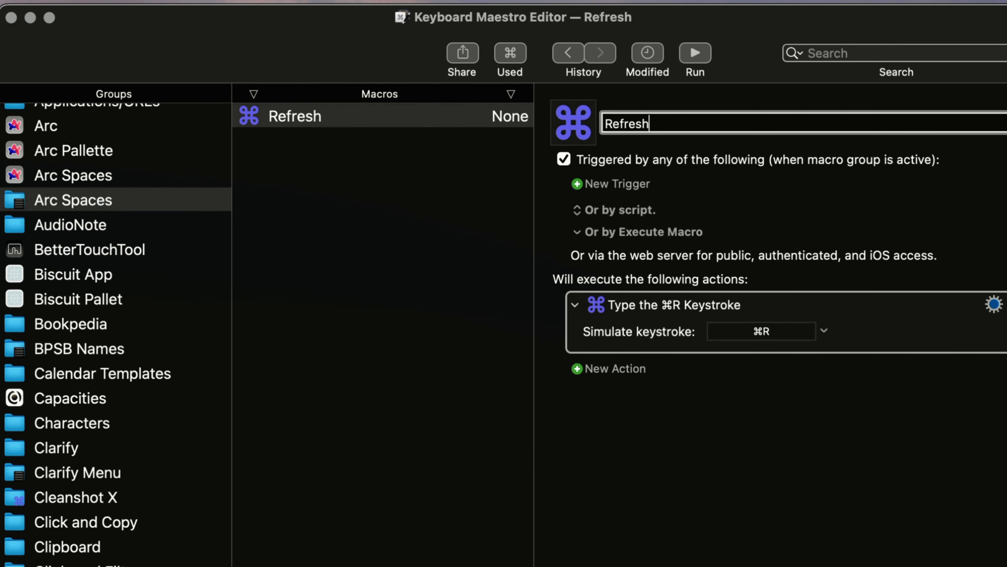
type(" Page")
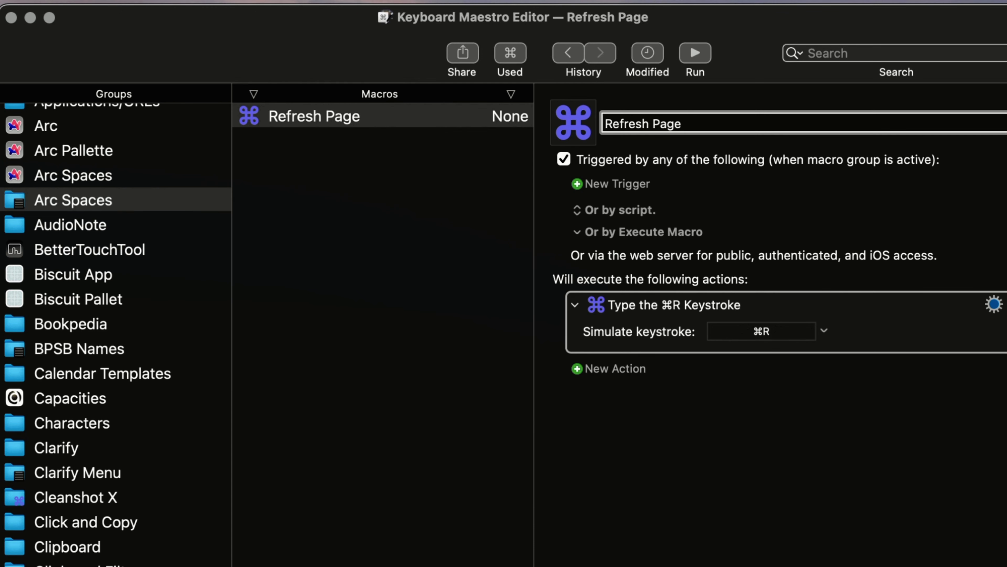
key("super+k")
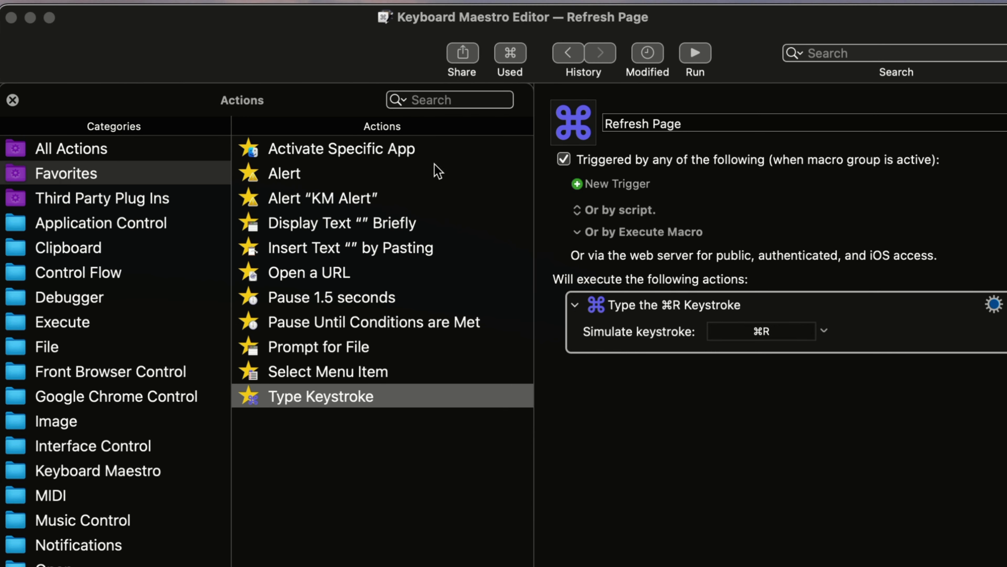
- Create a 'Space 1' macro whose Type Keystroke action sends ⌃0
left_click(14, 100)
key("super+n")
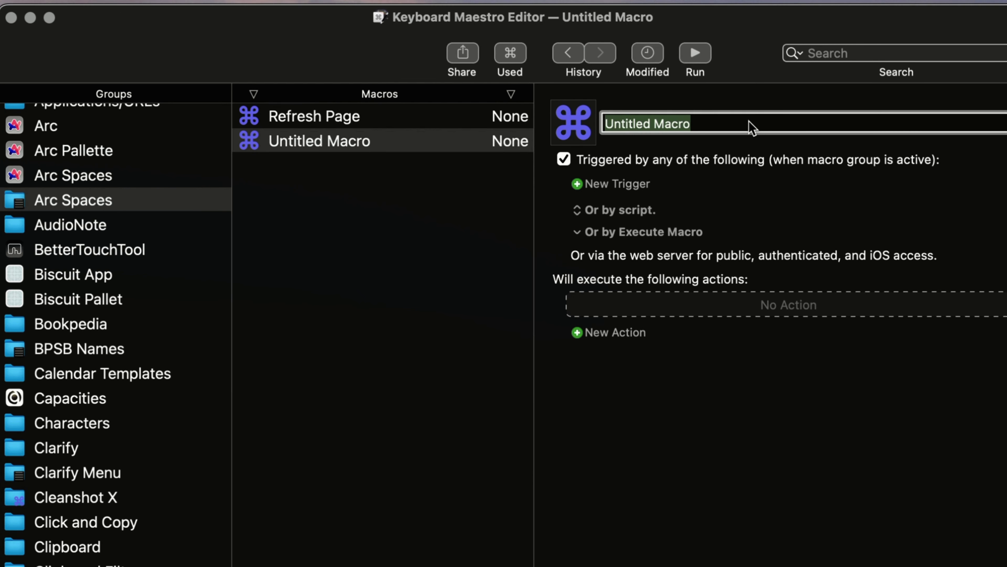
type("Space ")
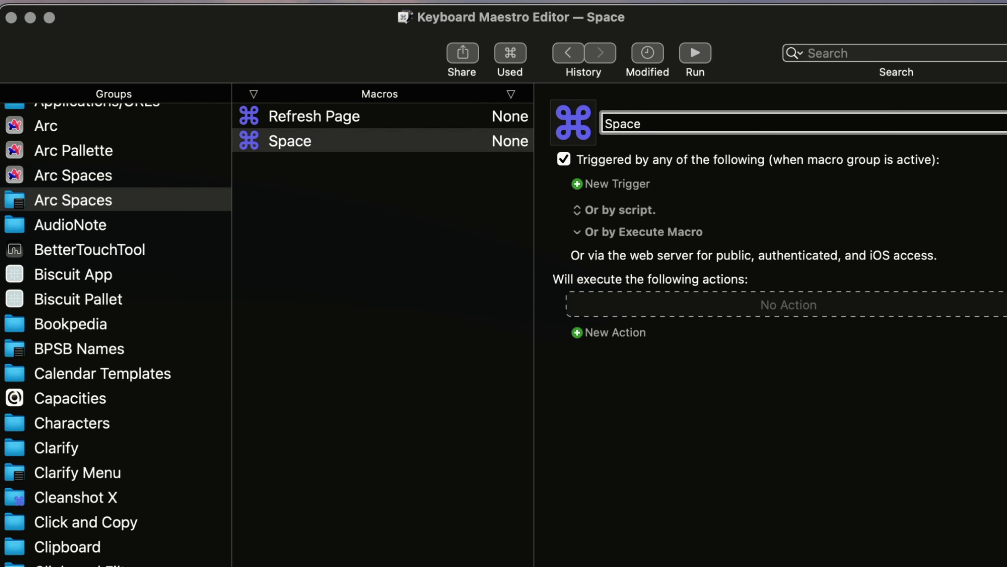
type("1")
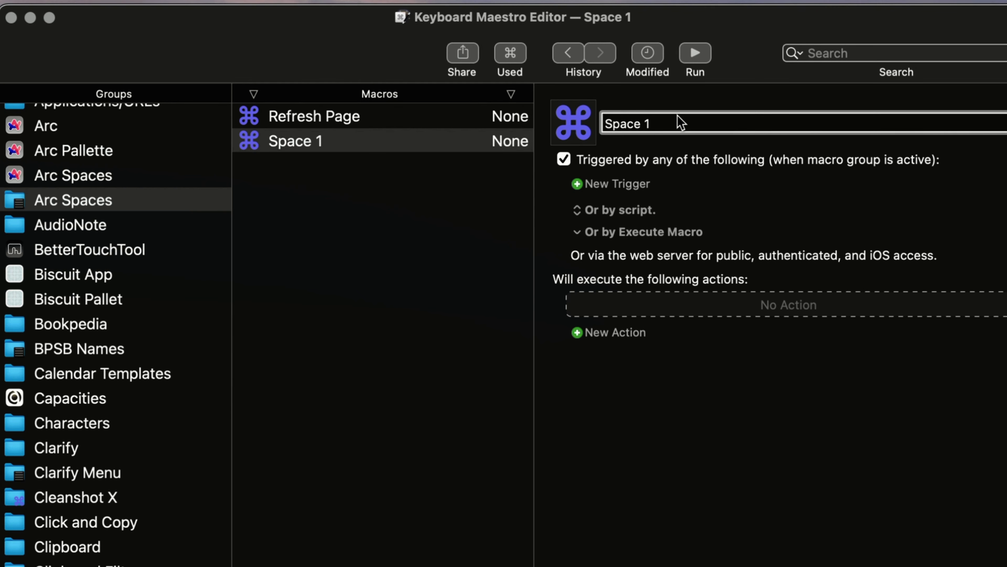
left_click(577, 333)
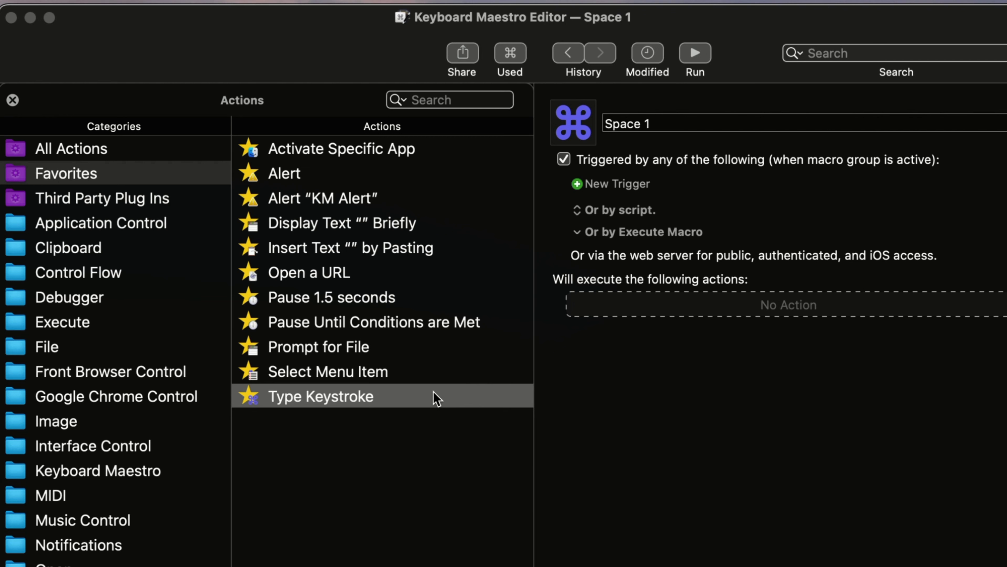
left_click_drag(443, 401, 734, 311)
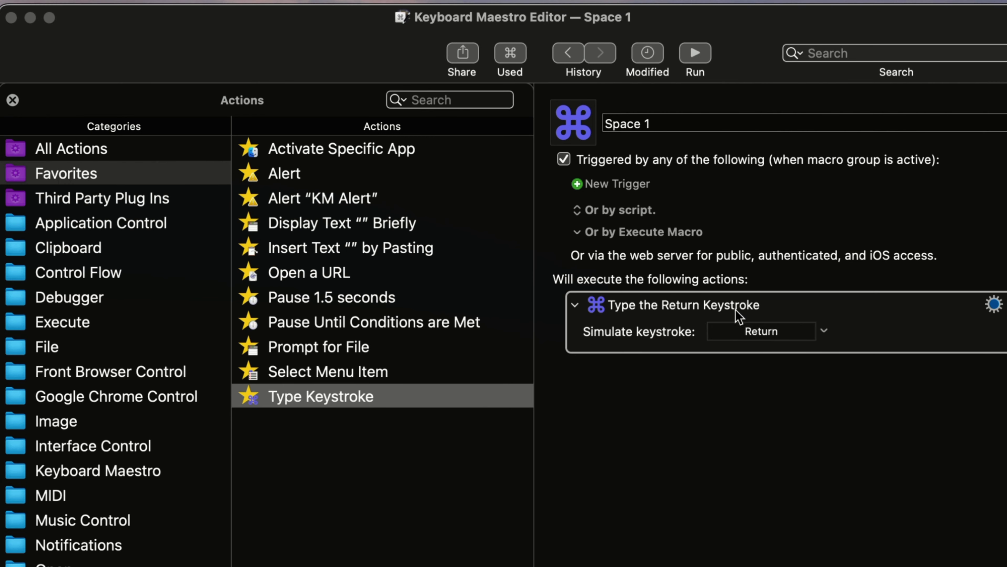
left_click(774, 332)
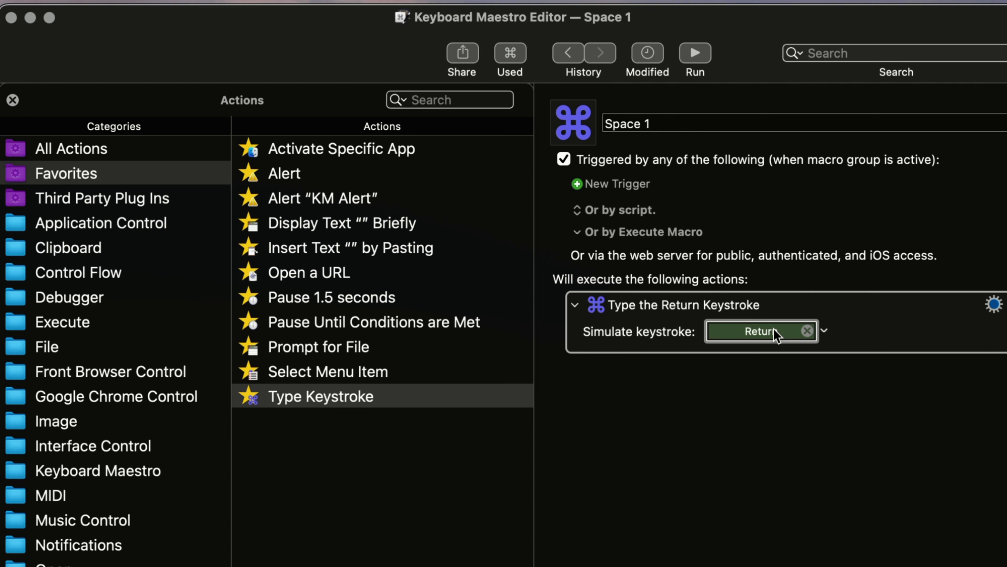
key("ctrl+0")
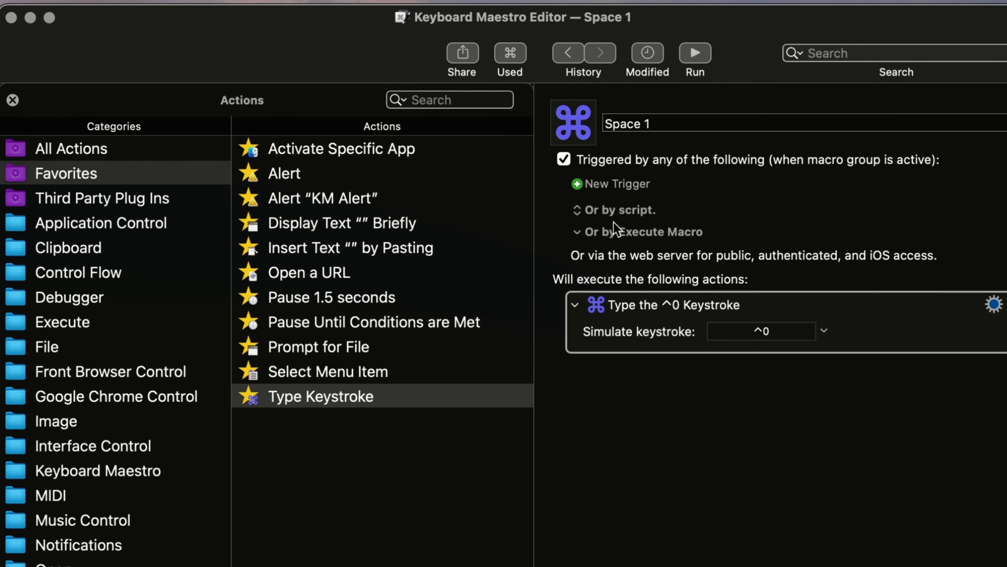
left_click(13, 99)
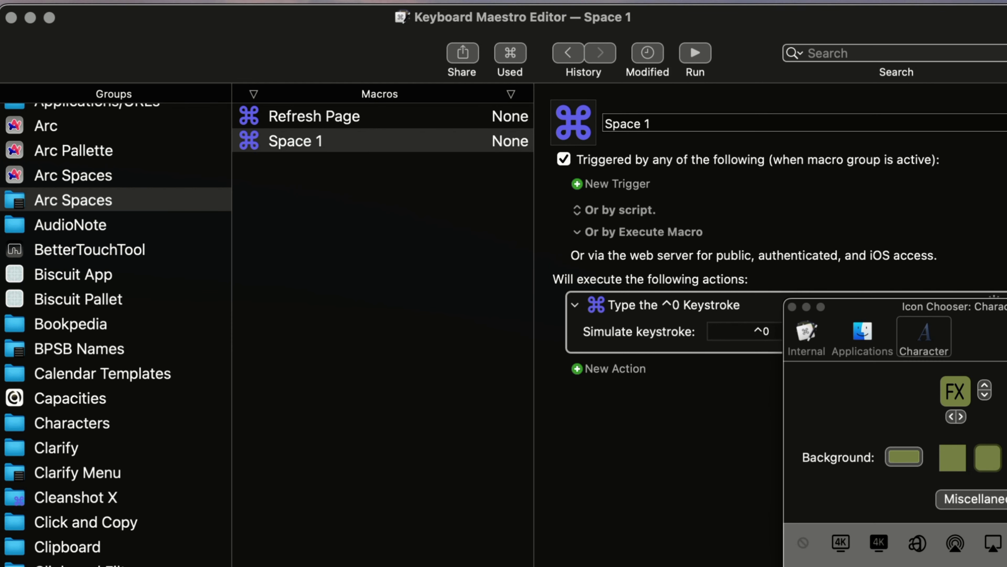
- Set the Space 1 macro's icon to the Calculator application icon, then select the Arc Spaces group
left_click_drag(797, 312, 711, 207)
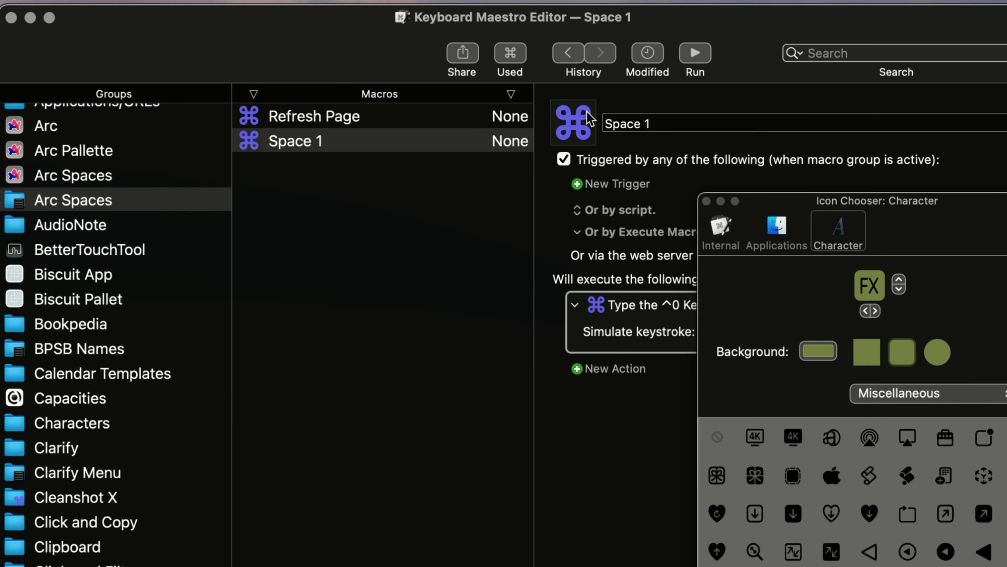
left_click(580, 126)
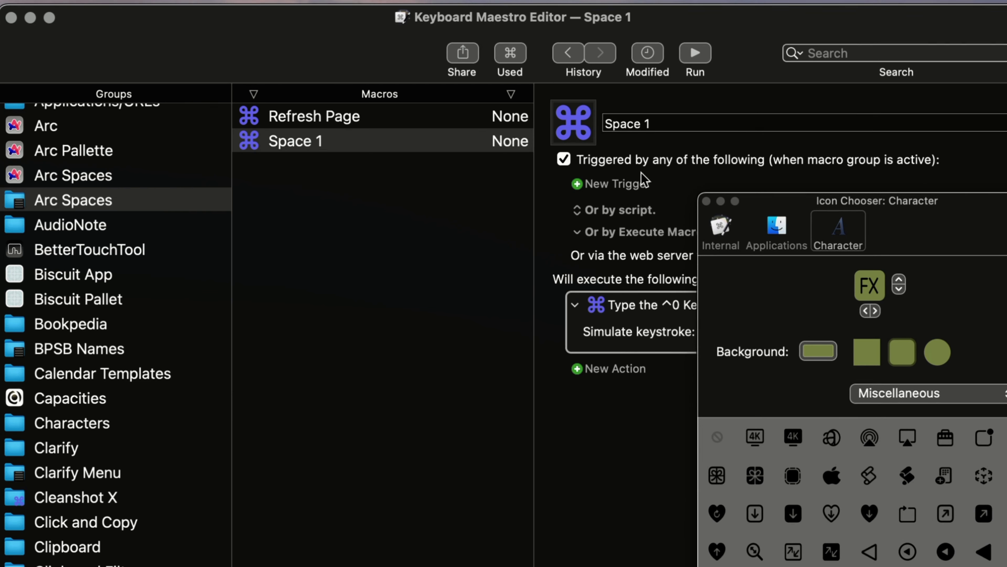
left_click(719, 228)
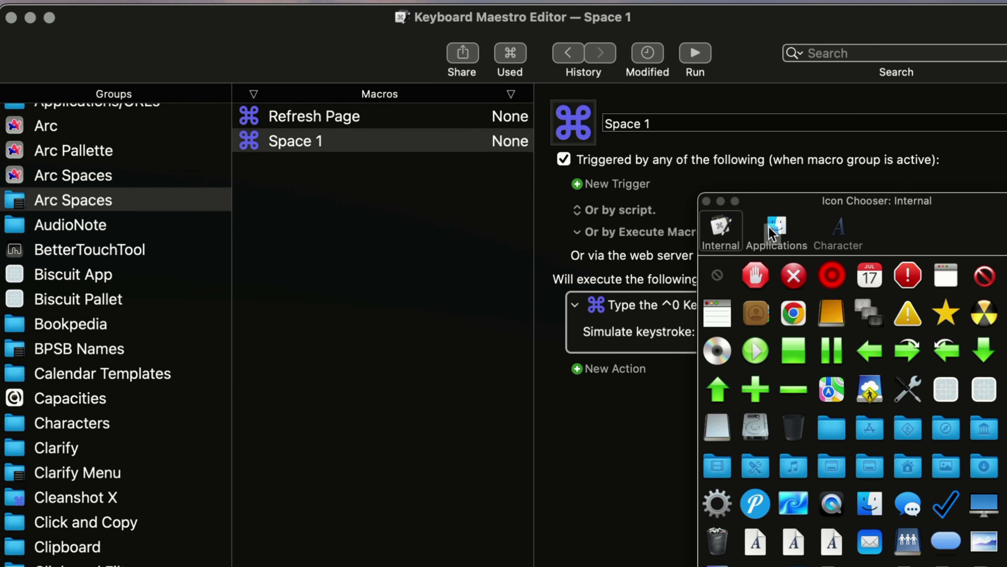
left_click(774, 232)
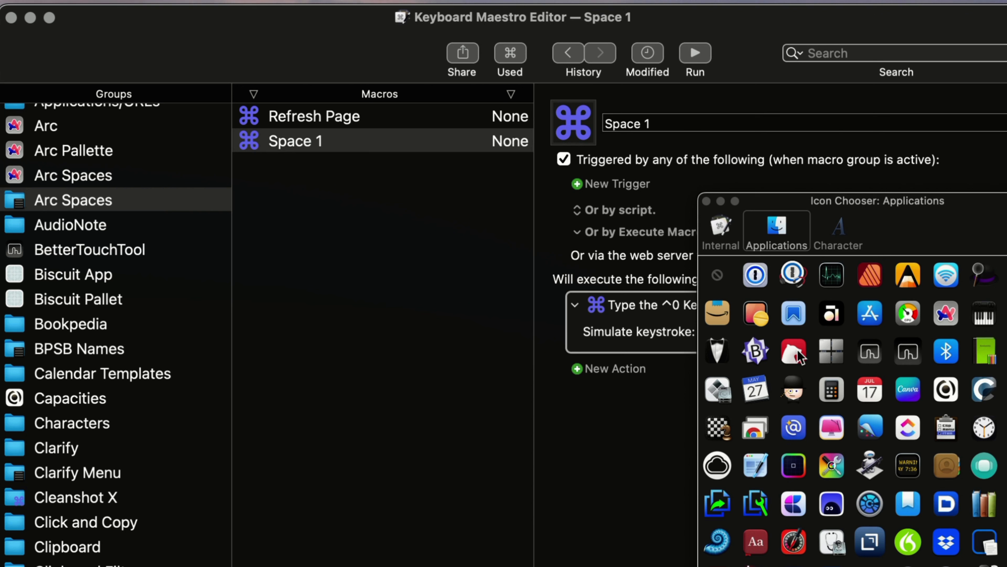
left_click(833, 394)
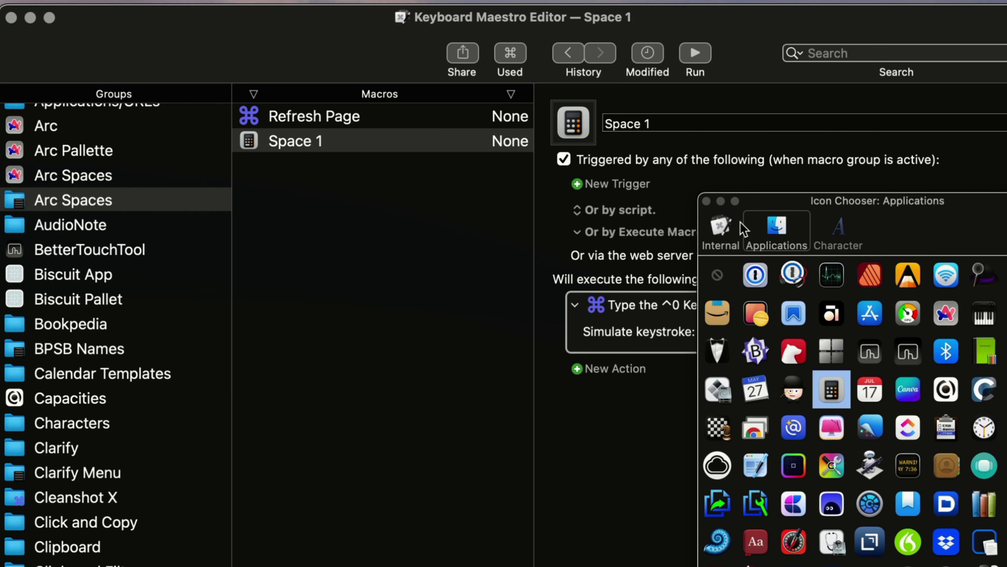
left_click(707, 201)
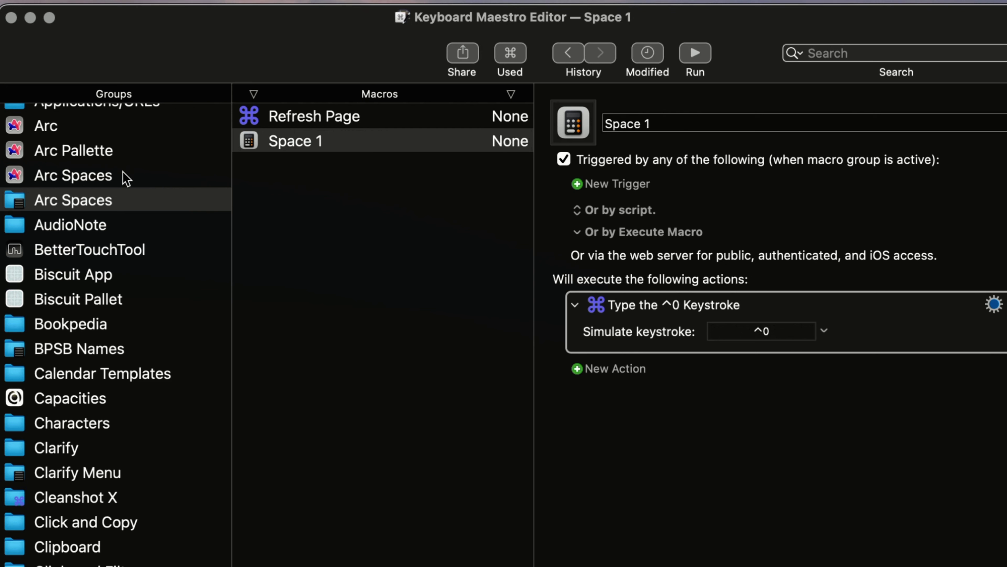
left_click(126, 179)
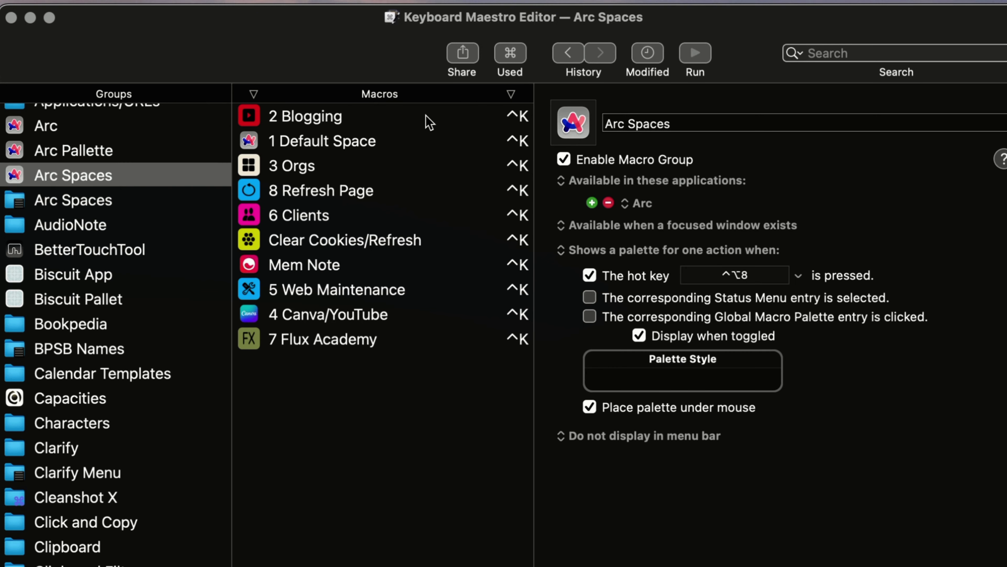
- Show the 2 Blogging macro, which sends ⌃2 when ⌃K is pressed
left_click(419, 116)
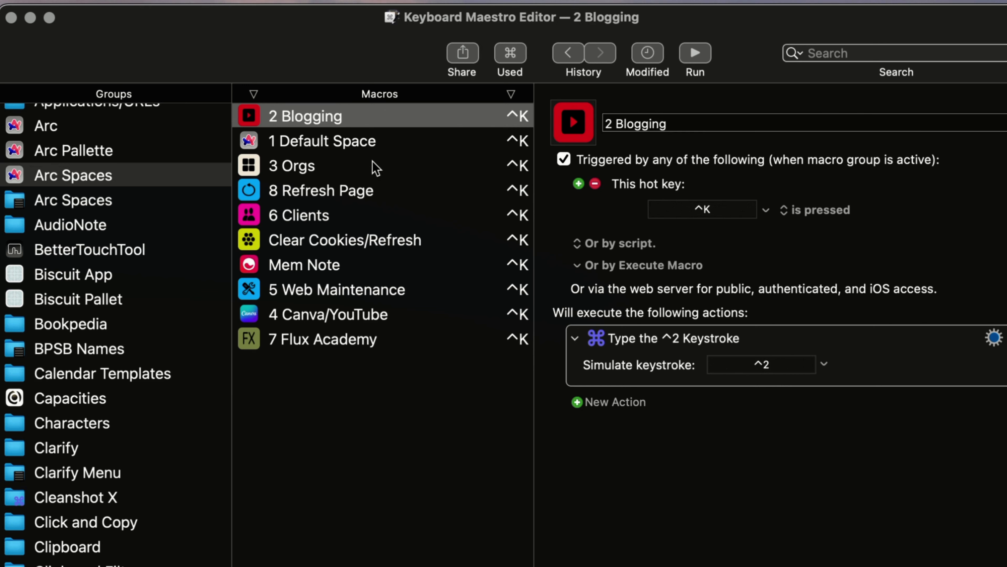
- Check the 1 Default Space, 3 Orgs, 8 Refresh Page and 6 Clients macros, then reselect the Arc Spaces group
left_click(381, 150)
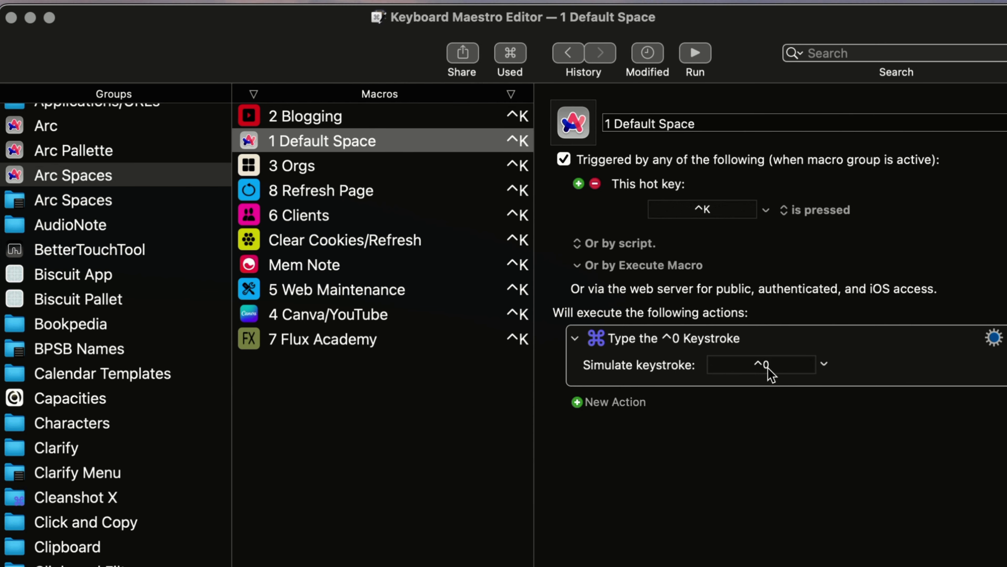
left_click(383, 165)
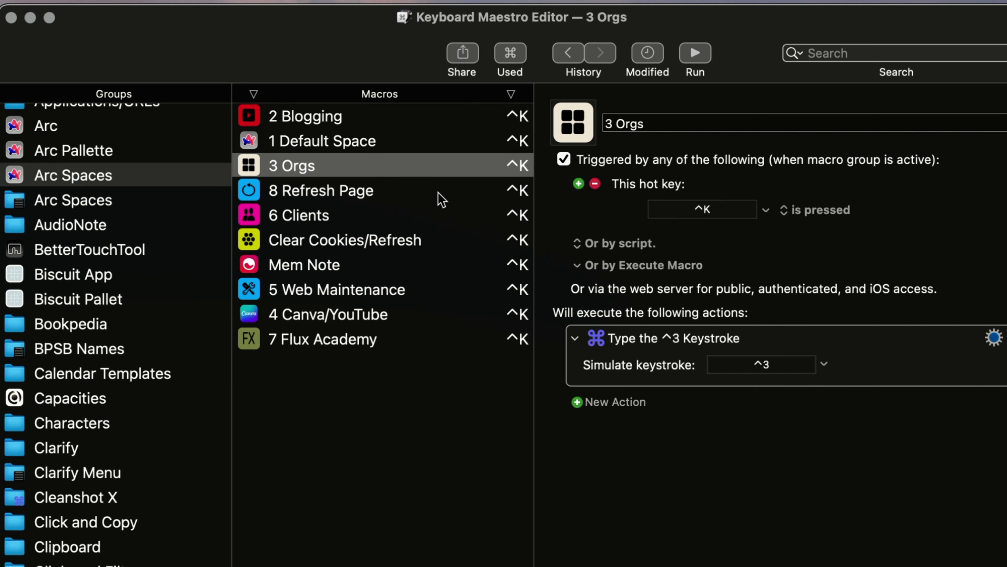
left_click(447, 197)
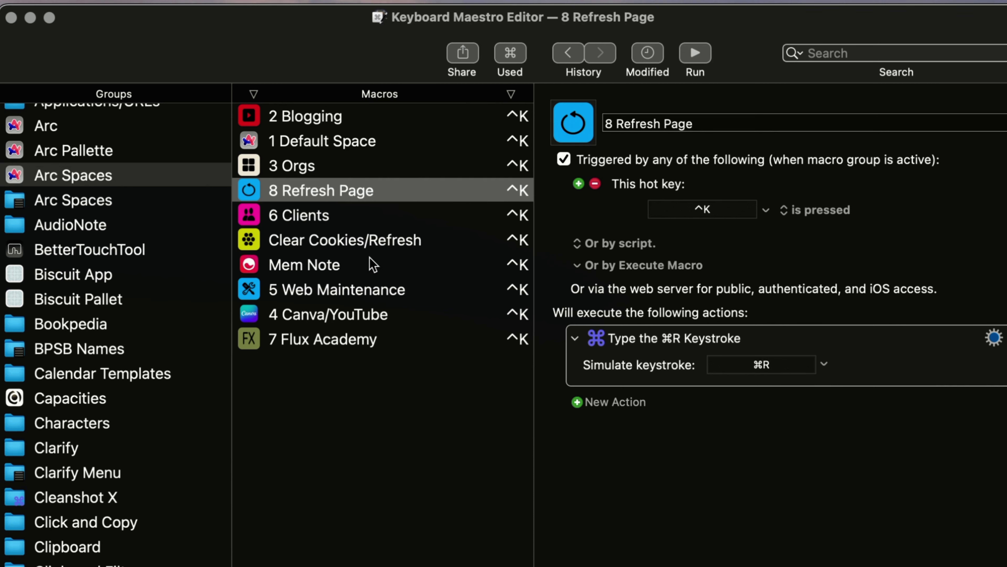
left_click(412, 215)
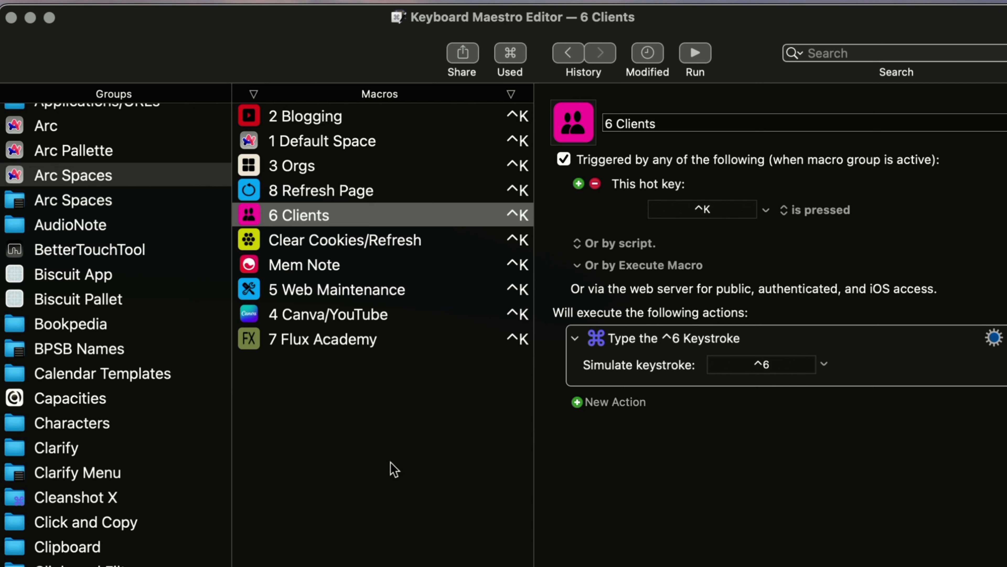
left_click(178, 180)
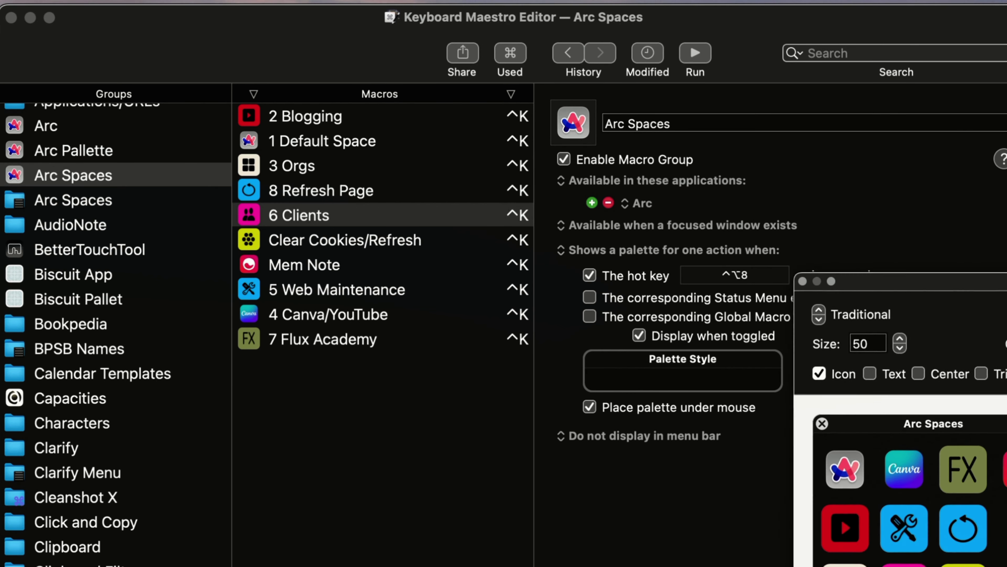
- Preview the Arc Spaces palette in Blue and Autumn themes, then return it to Traditional
left_click_drag(1006, 296, 750, 243)
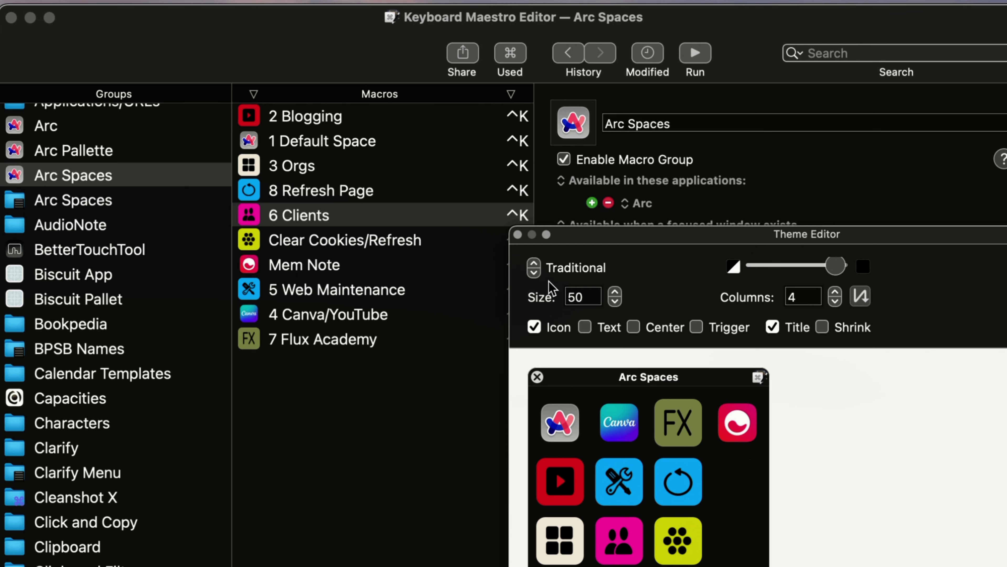
left_click(535, 267)
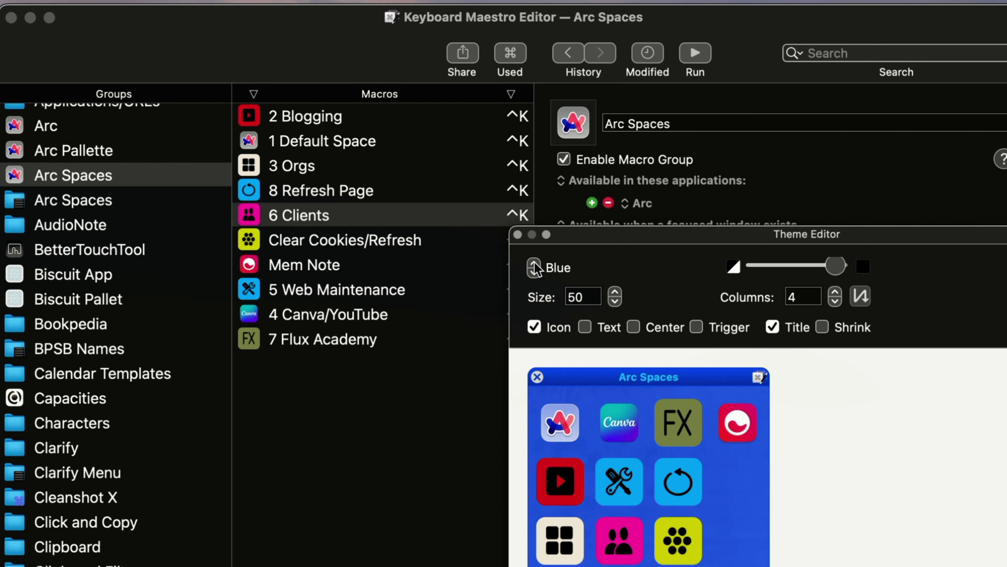
left_click(533, 273)
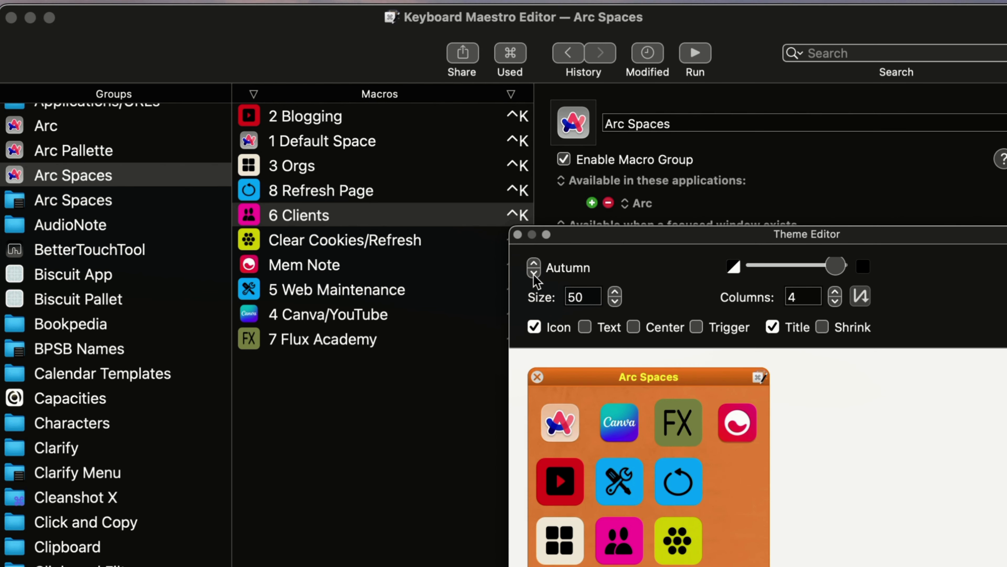
left_click(534, 273)
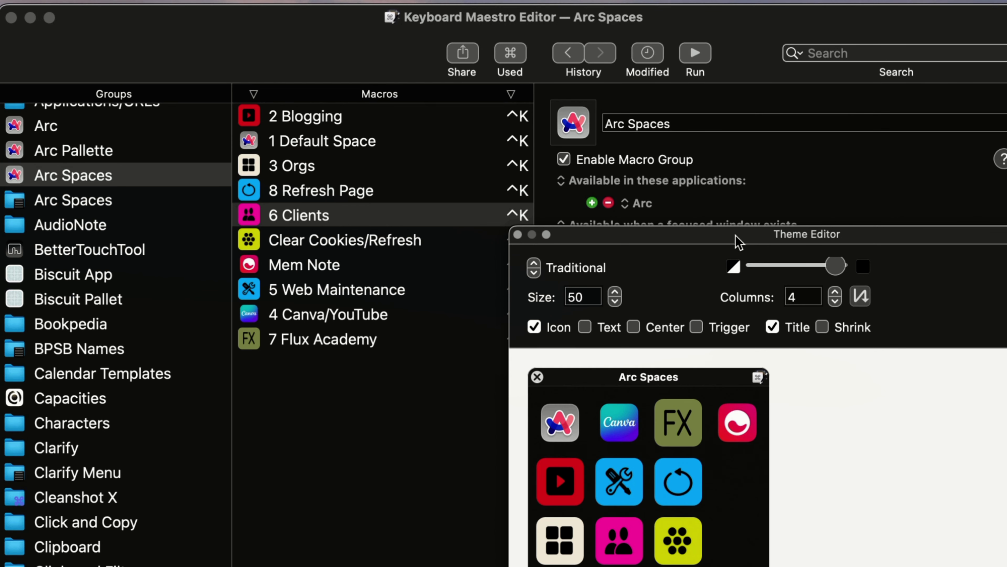
left_click_drag(698, 242, 1006, 244)
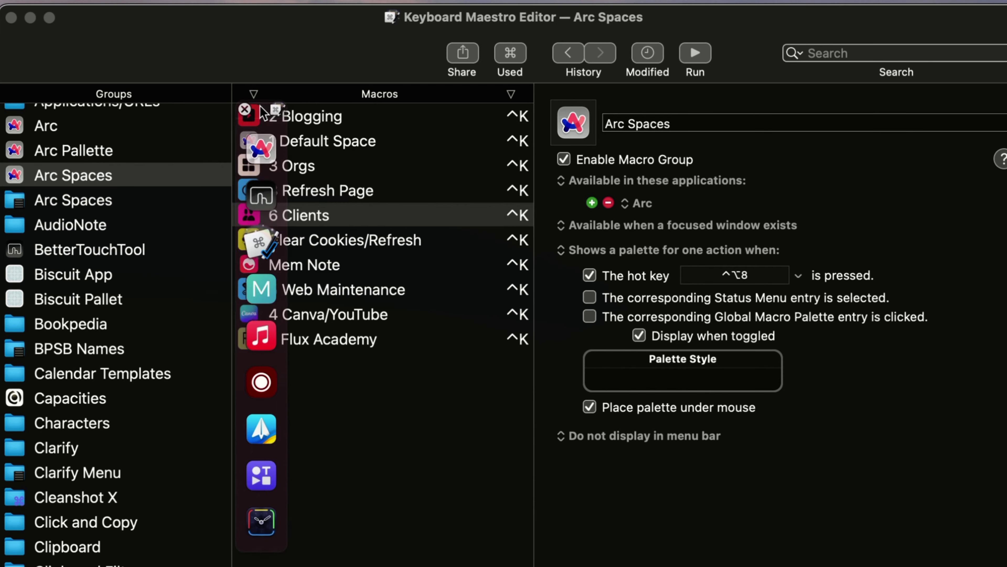
- Move the floating application palette aside and dismiss it with Escape
left_click_drag(260, 106, 448, 266)
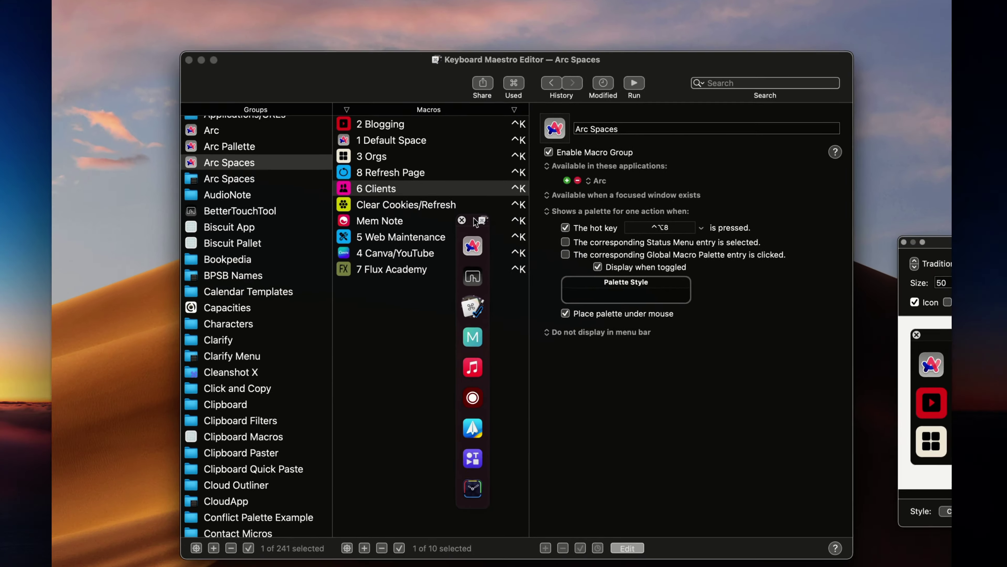
key("Escape")
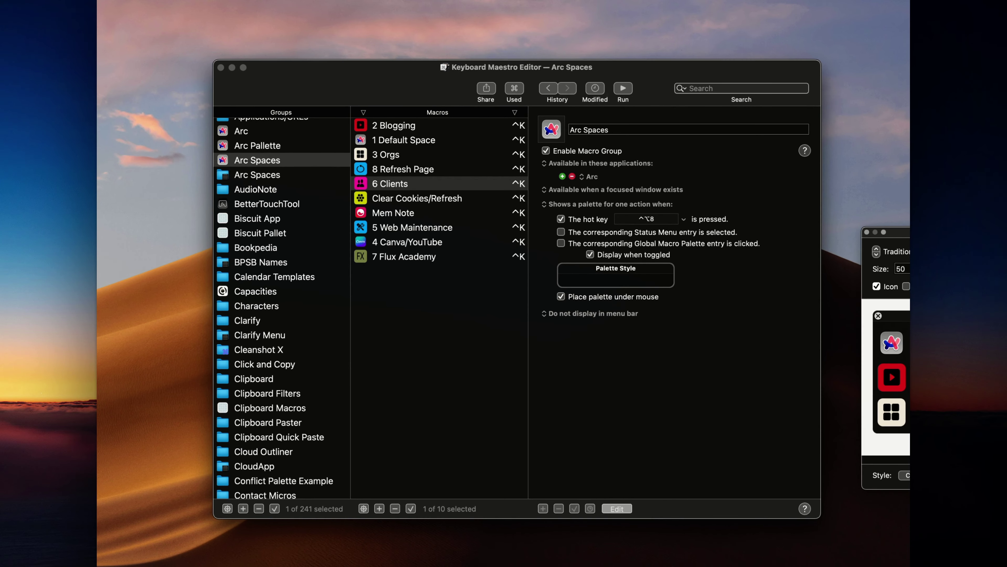
- Expand the Global Macro Palette, toggle it twice with ⌃⌥8, then collapse it to an icon
left_click_drag(98, 57, 489, 258)
left_click(488, 259)
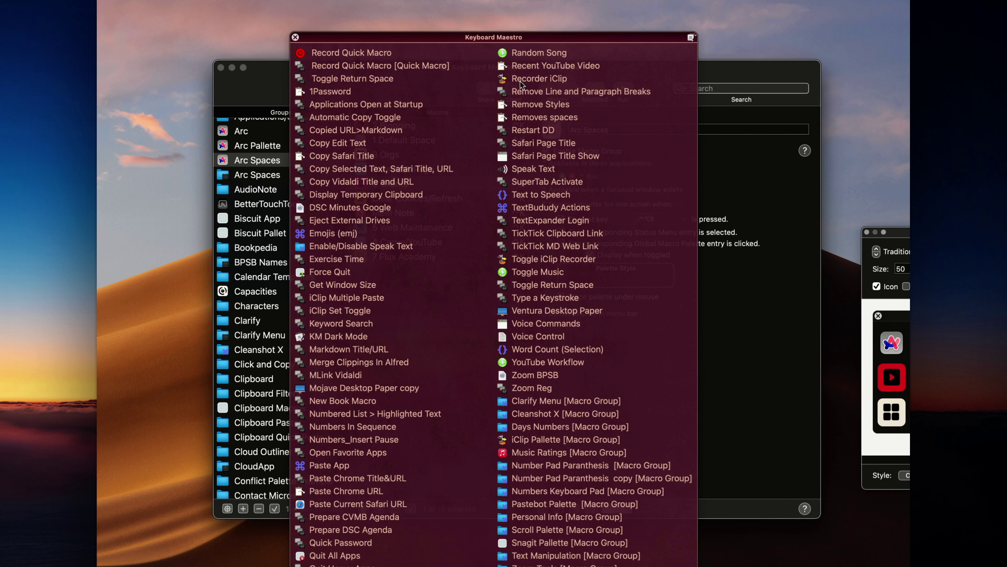
key("ctrl+alt+8")
key("ctrl+alt+8")
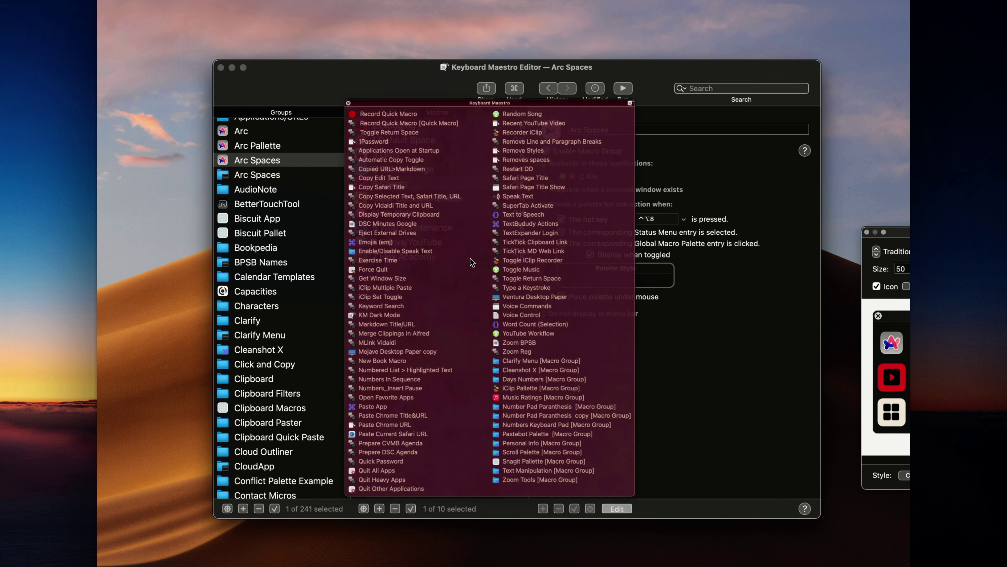
key("ctrl+alt+8")
key("ctrl+alt+8")
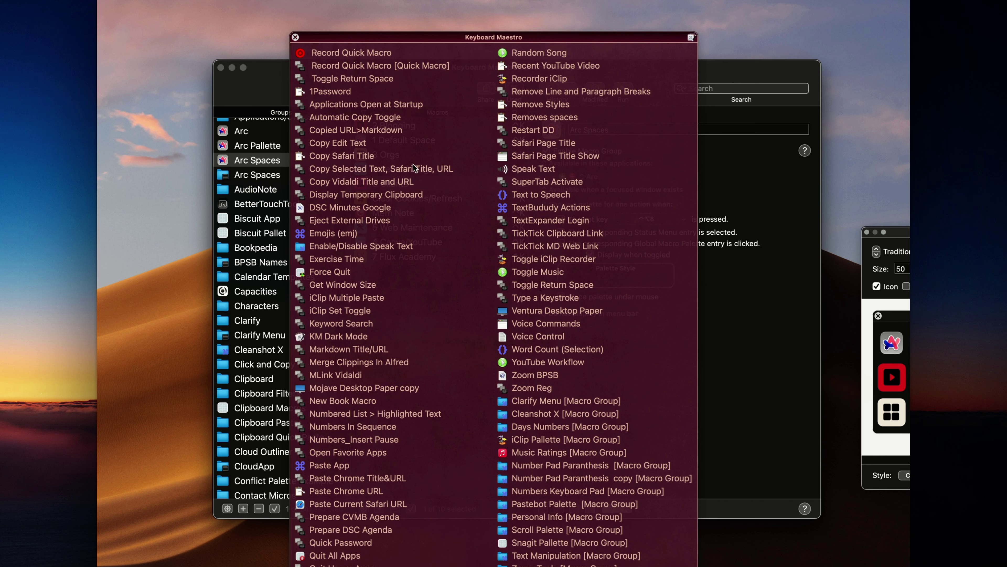
left_click(779, 220)
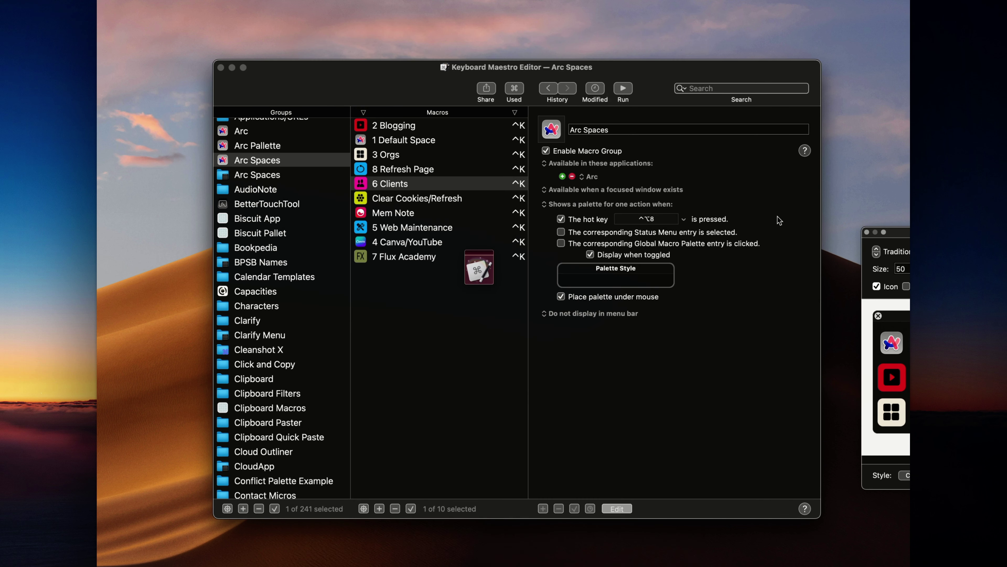